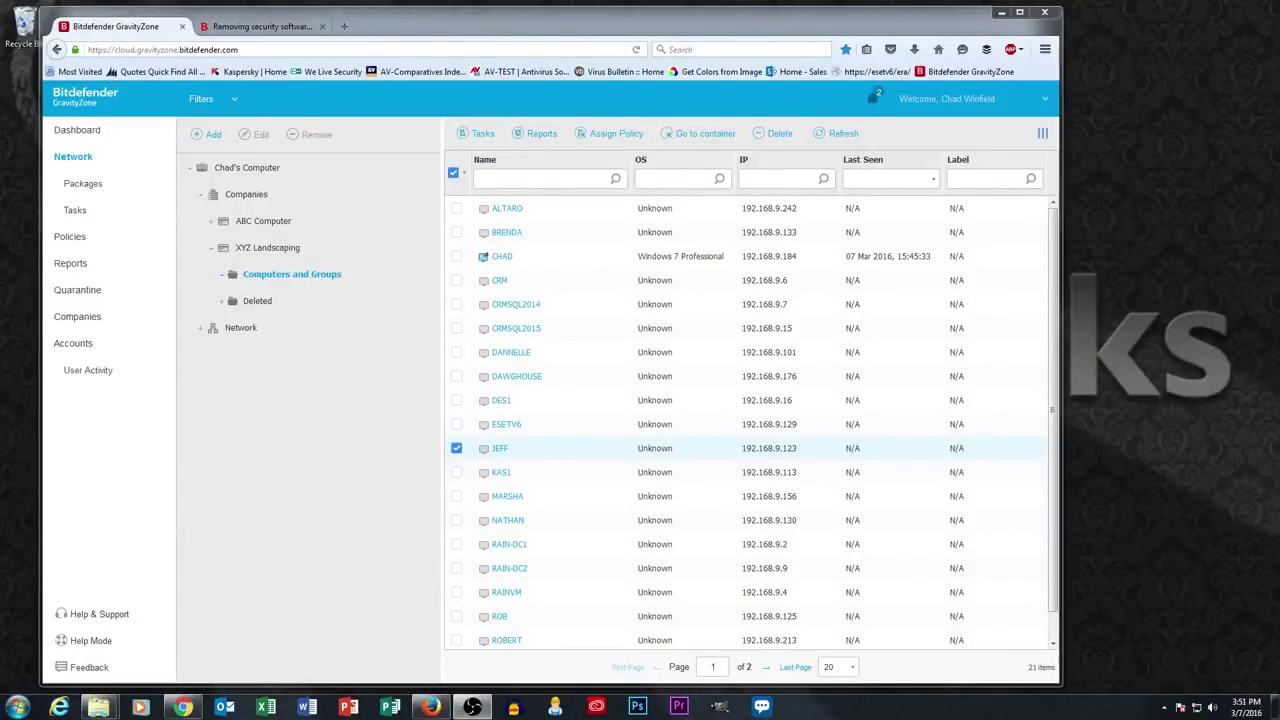
Add a new policy from the Policies list and replace its default name with 'XYZ Landscape'.
{"action": "left_click", "coordinate": [72, 240]}
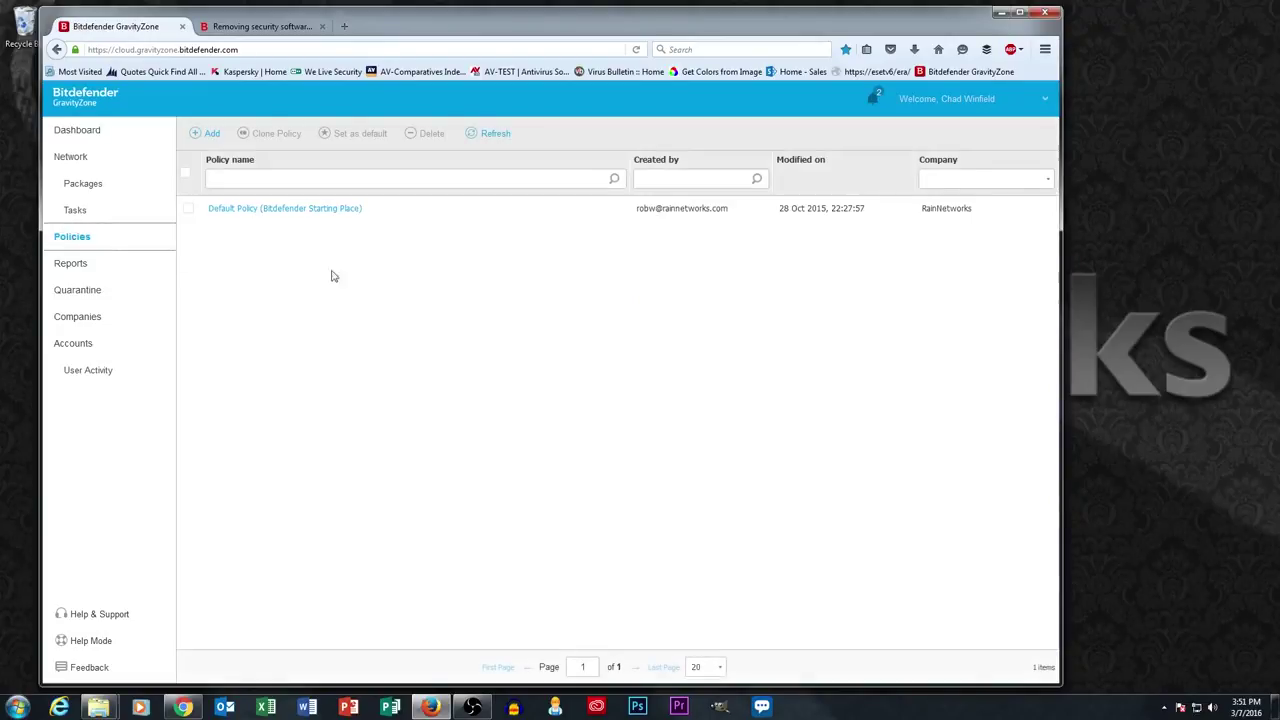
{"action": "left_click", "coordinate": [207, 133]}
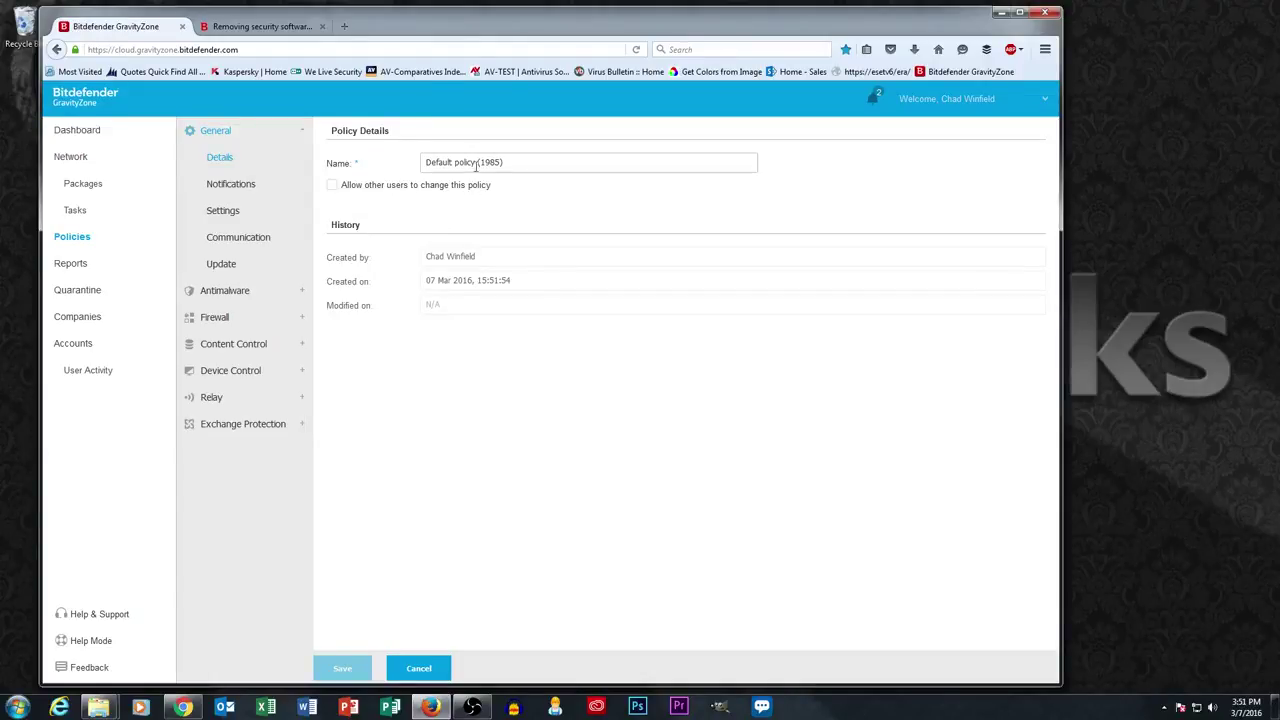
{"action": "left_click", "coordinate": [550, 163]}
{"action": "left_click_drag", "start_coordinate": [550, 163], "coordinate": [372, 166]}
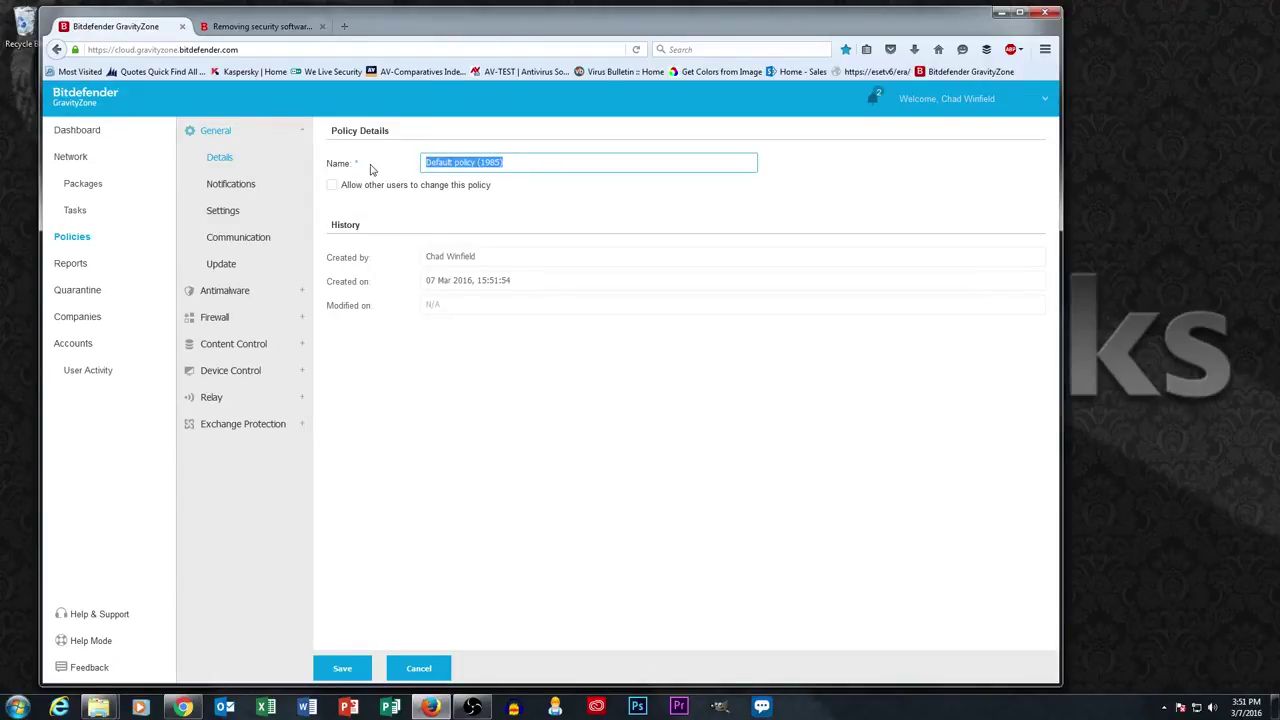
{"action": "type", "text": "XYZ Landsc"}
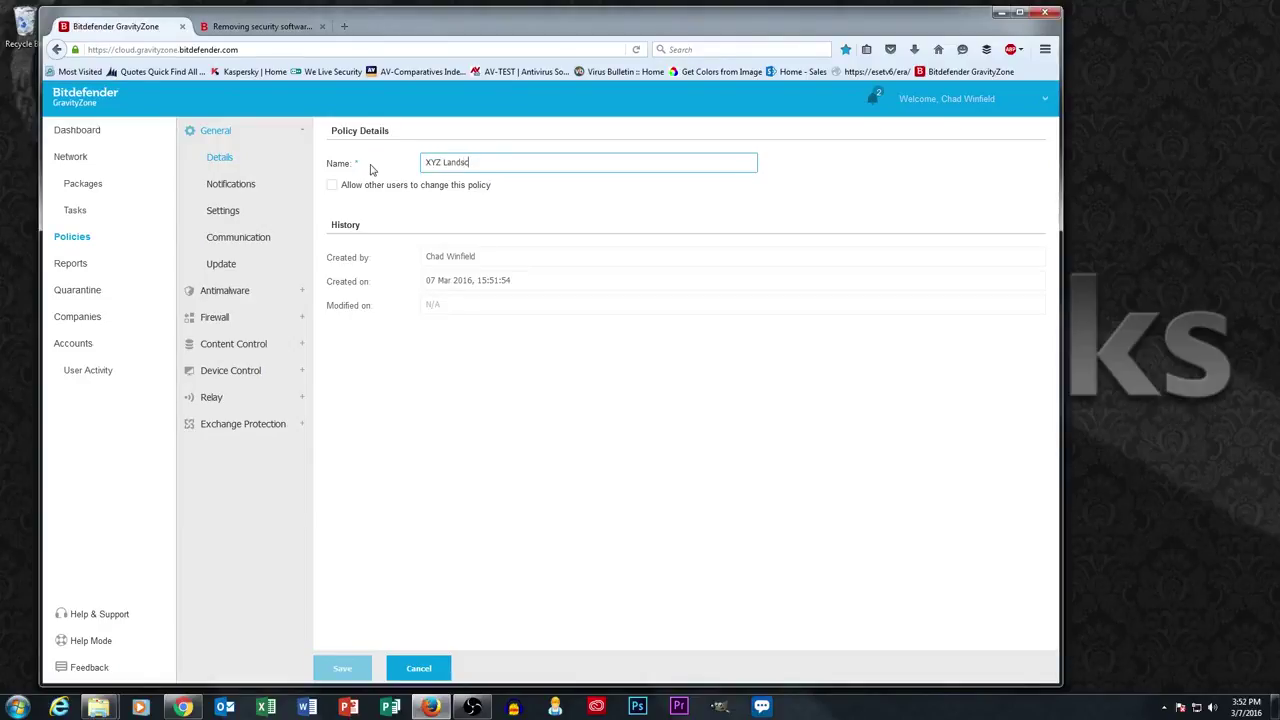
{"action": "type", "text": "ape"}
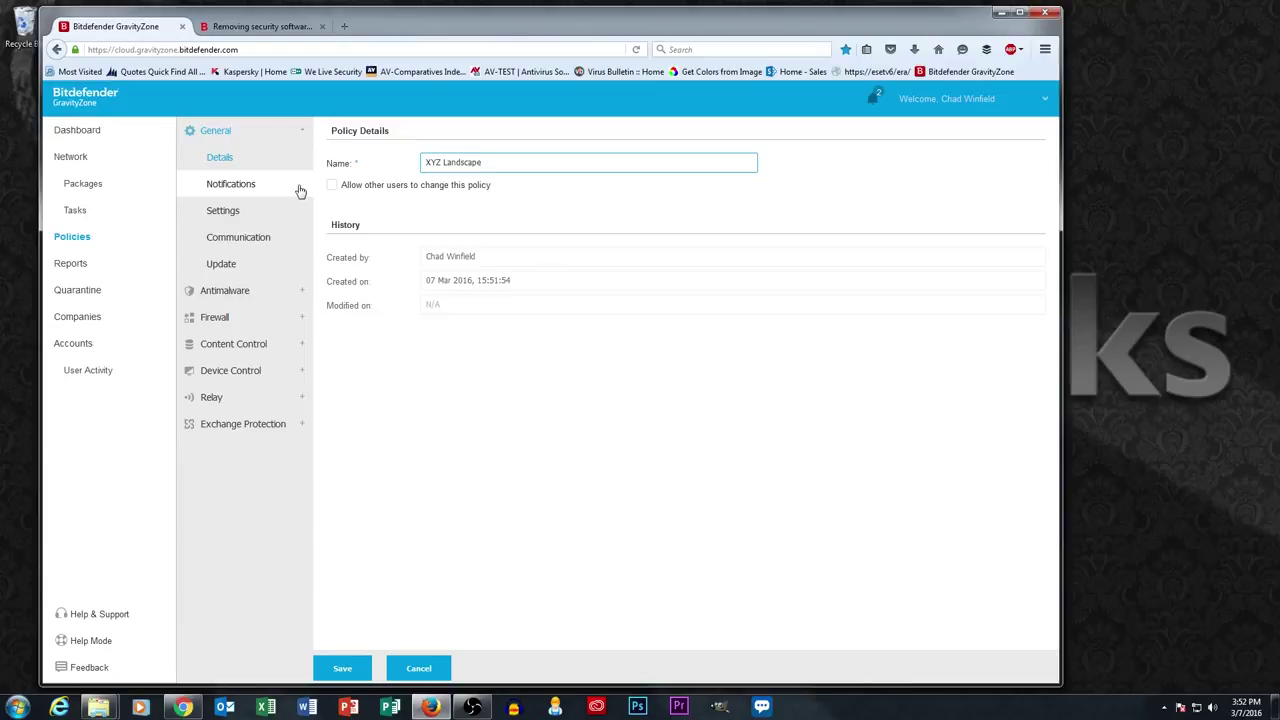
Check Enable Silent Mode on the policy's General > Notifications page.
{"action": "left_click", "coordinate": [231, 189]}
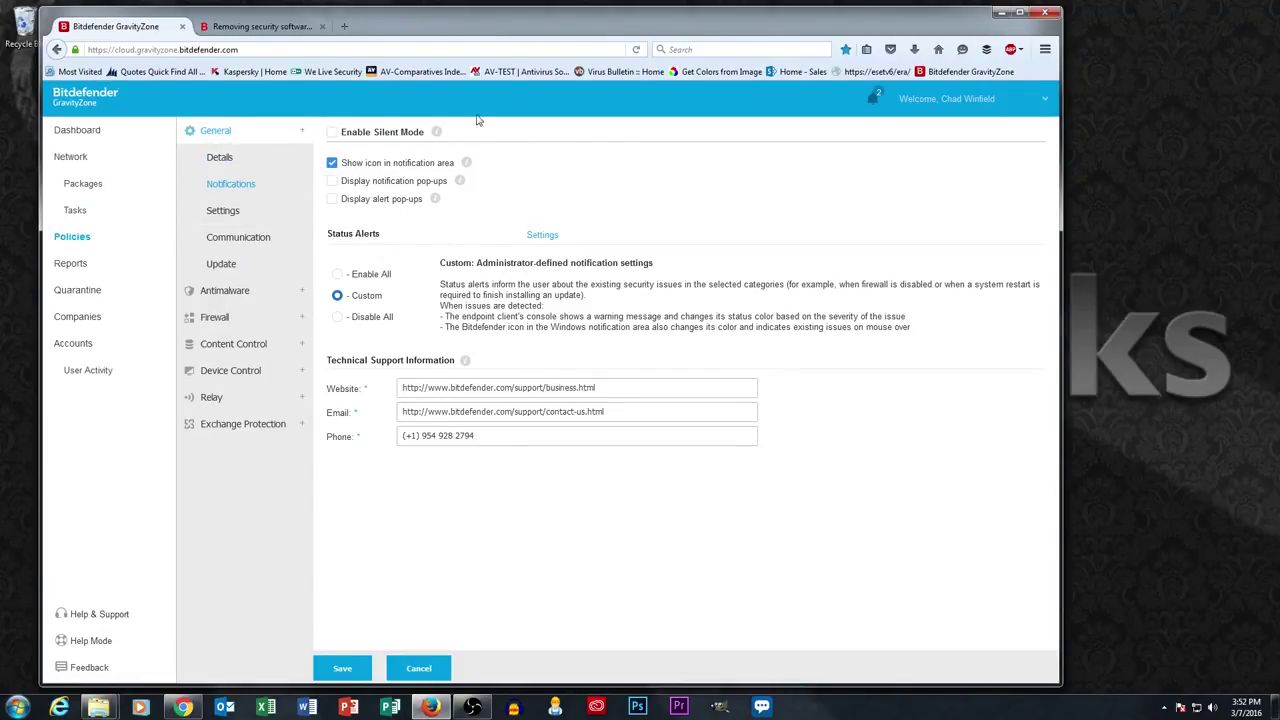
{"action": "left_click", "coordinate": [332, 134]}
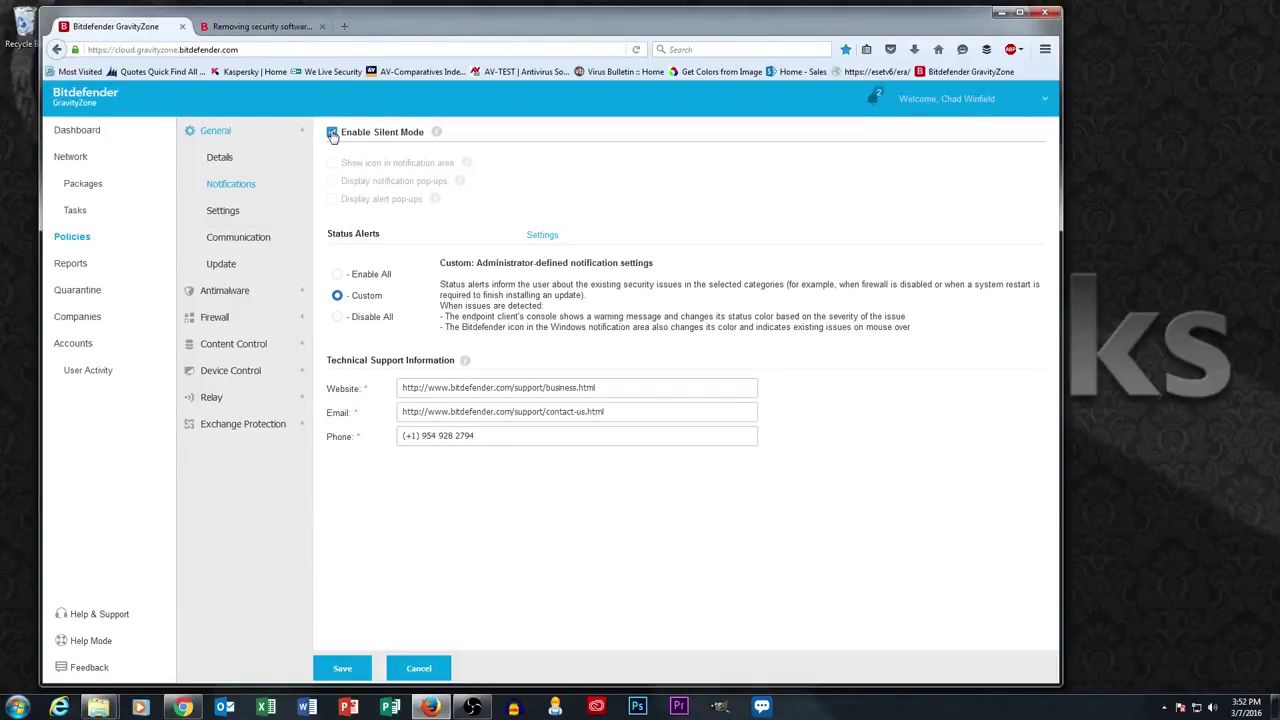
{"action": "left_click", "coordinate": [332, 134]}
{"action": "left_click", "coordinate": [332, 133]}
Look over the General Settings, Communication and Update pages, leaving product update recurrence on Hourly.
{"action": "left_click", "coordinate": [228, 211]}
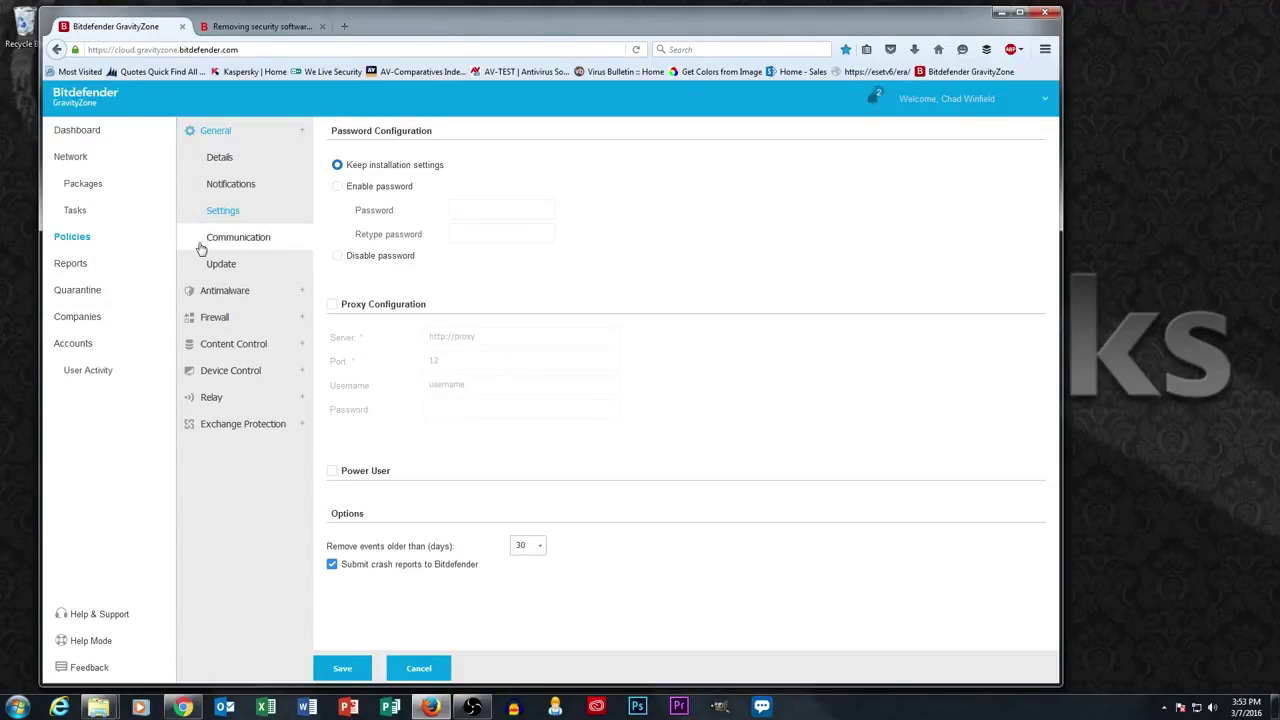
{"action": "left_click", "coordinate": [232, 245]}
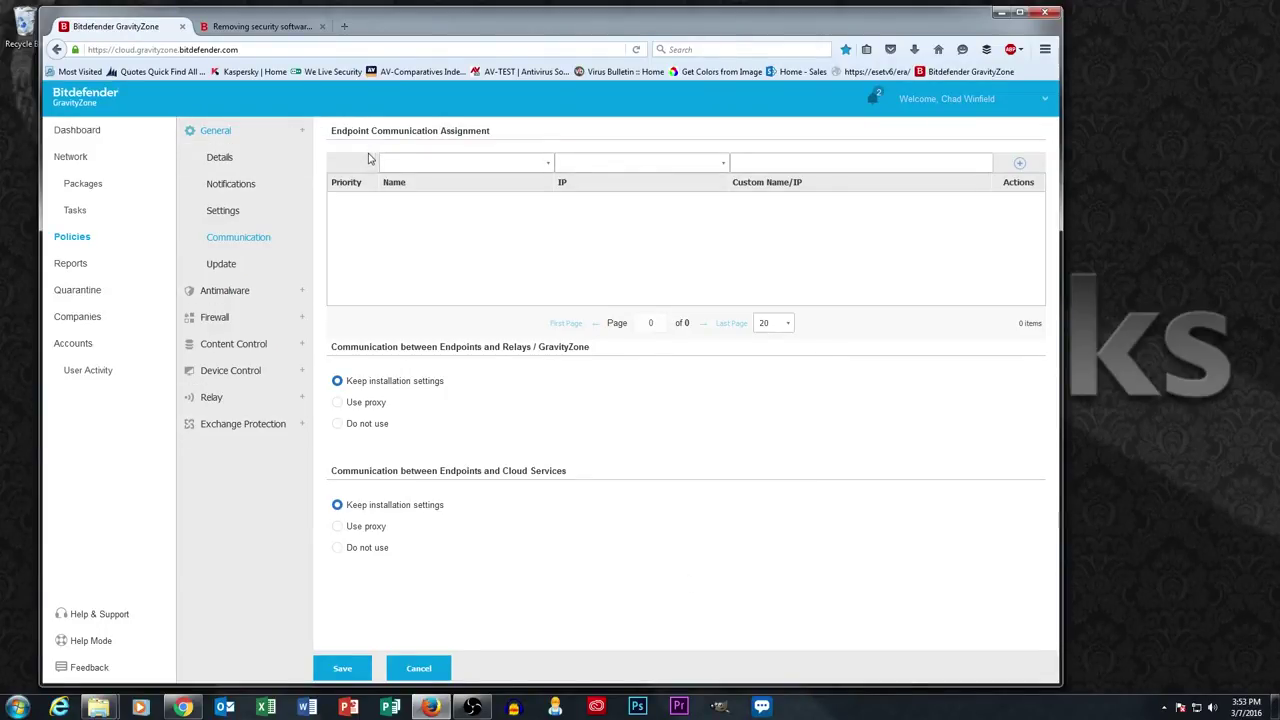
{"action": "left_click", "coordinate": [223, 265]}
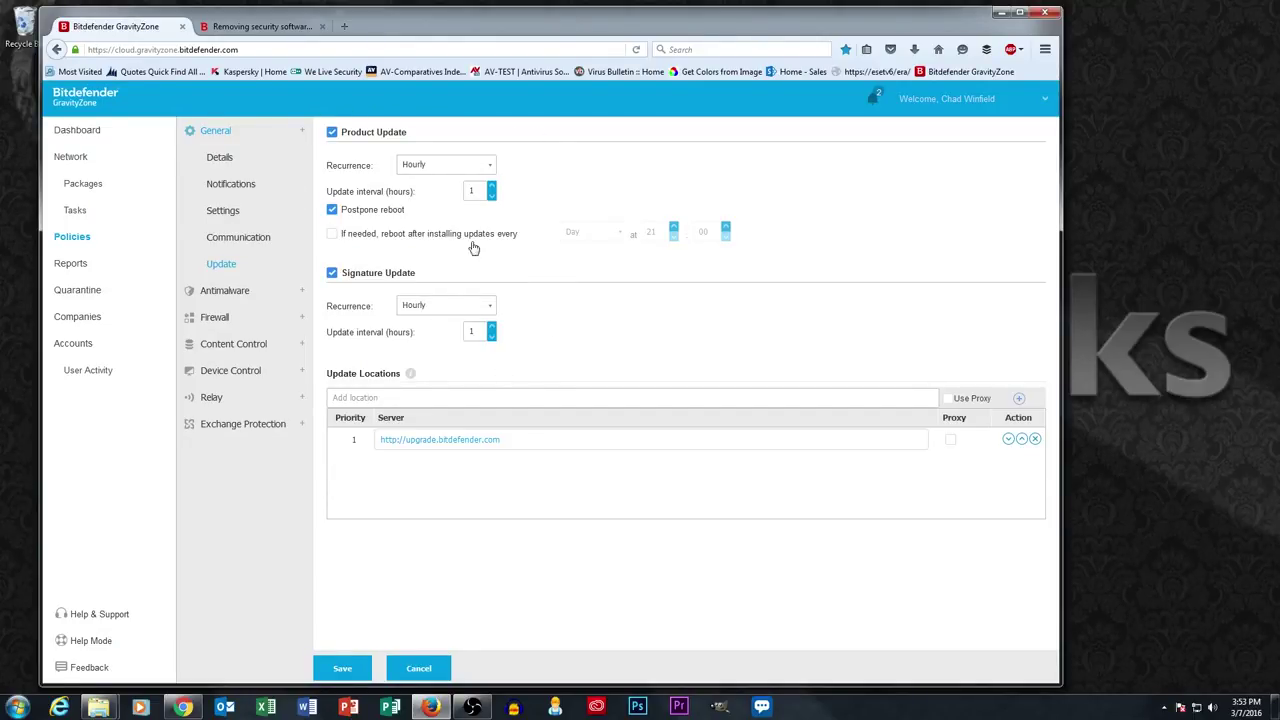
{"action": "left_click", "coordinate": [485, 174]}
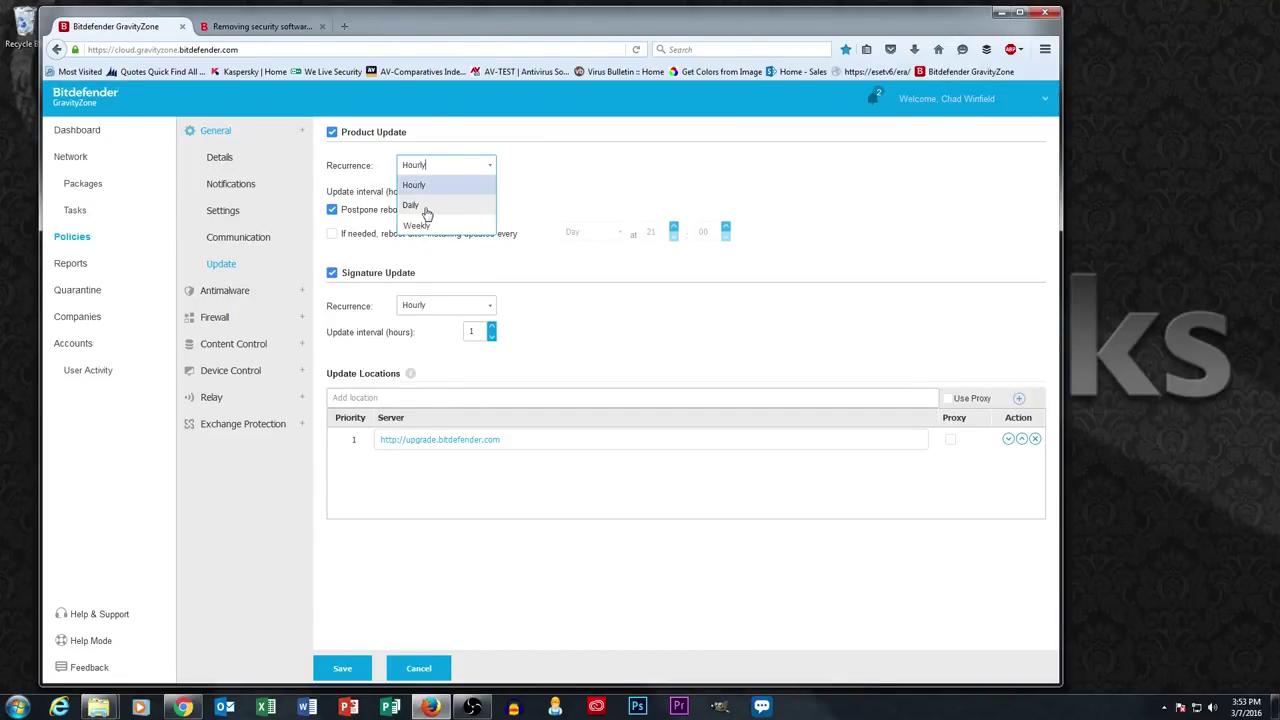
{"action": "left_click", "coordinate": [557, 151]}
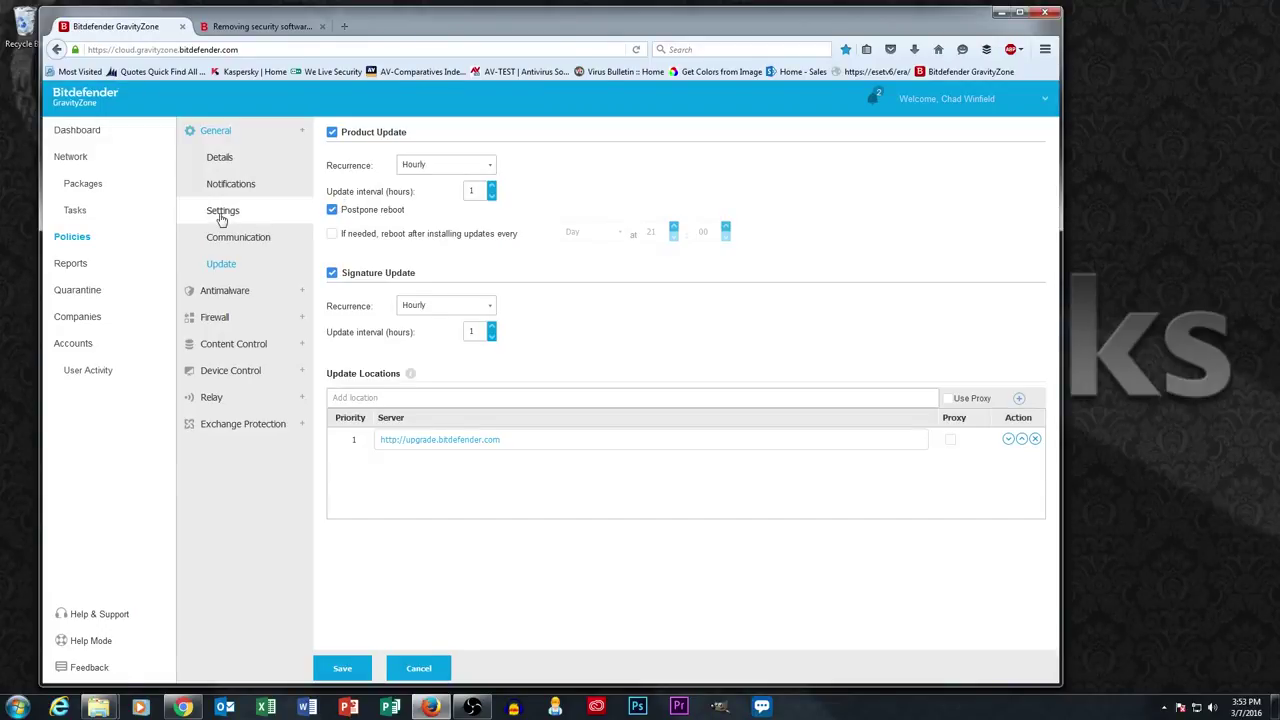
View the Antimalware On-Access detailed scan settings, then cancel without changing anything.
{"action": "left_click", "coordinate": [246, 290]}
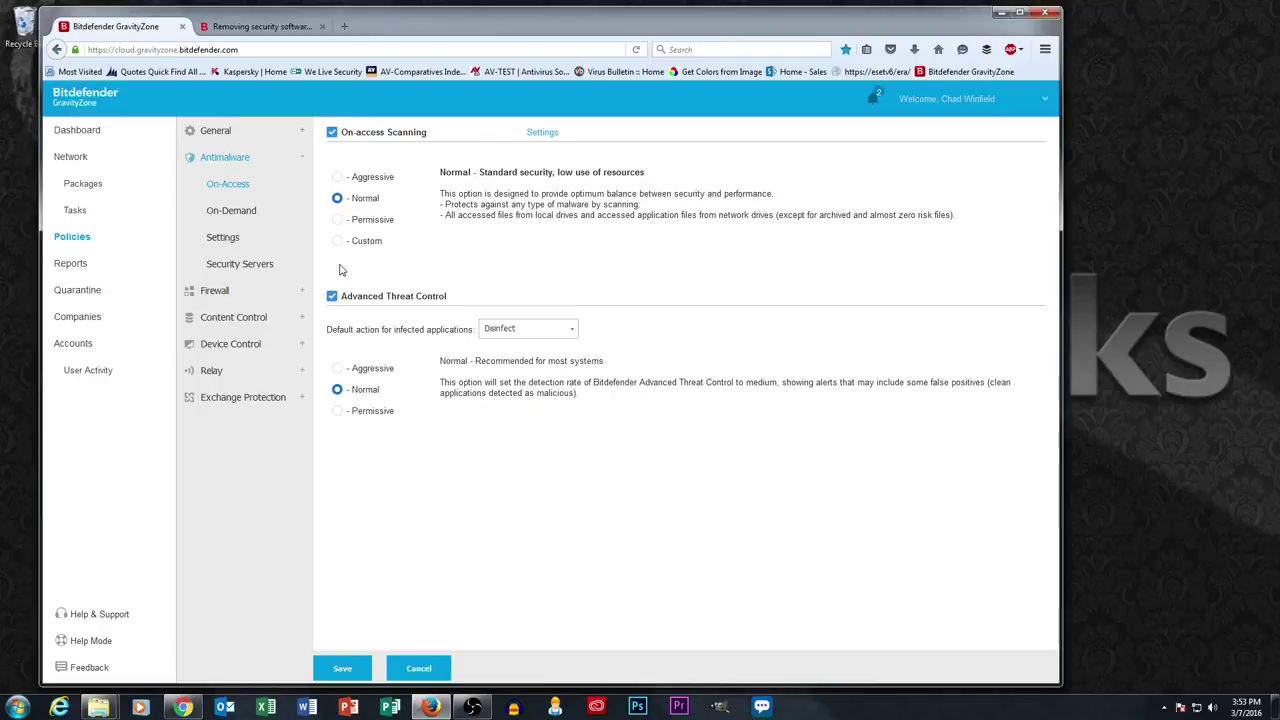
{"action": "left_click", "coordinate": [541, 133]}
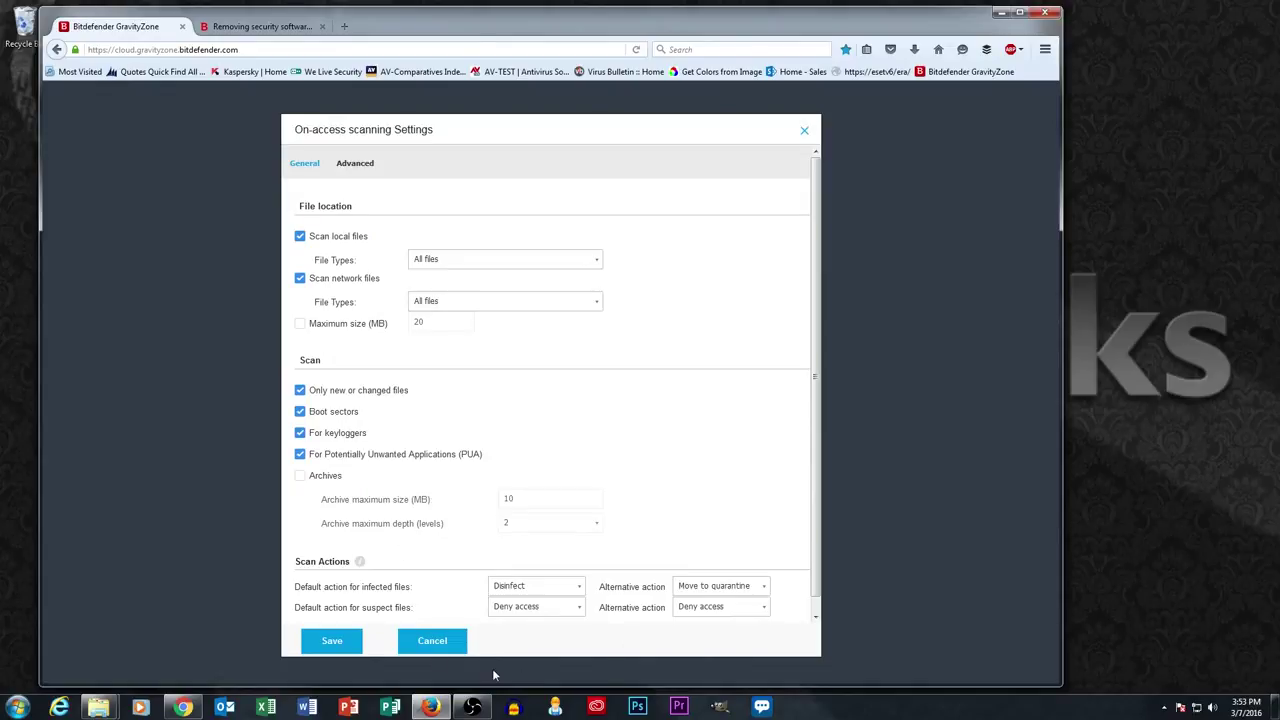
{"action": "left_click", "coordinate": [443, 641]}
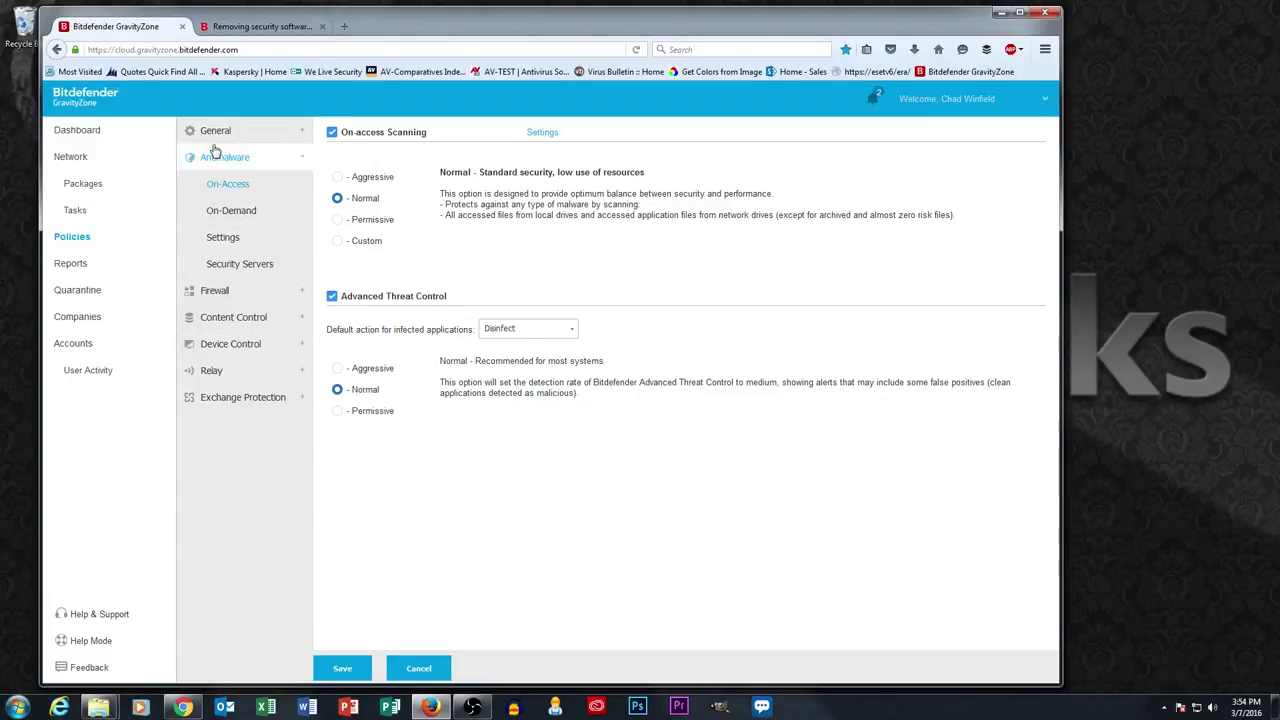
Enable Custom Exclusions in Antimalware Settings and add the specific path c:\quickbooks.
{"action": "left_click", "coordinate": [226, 240]}
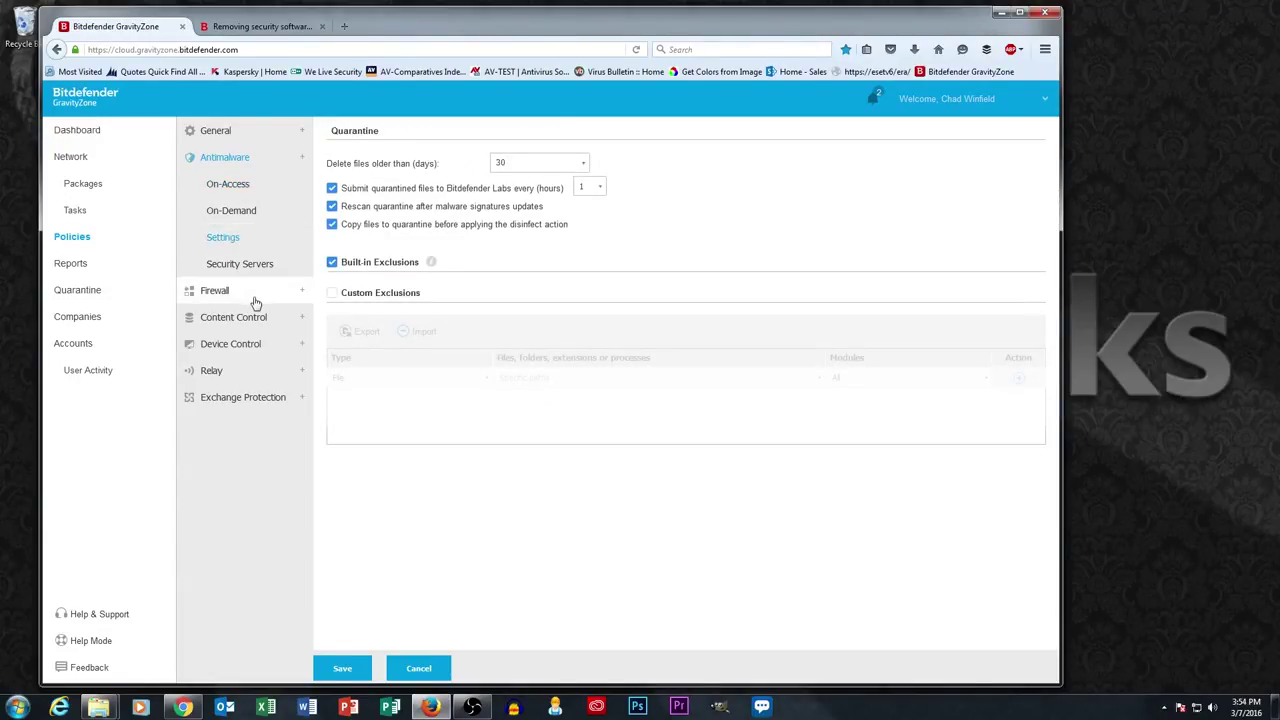
{"action": "left_click", "coordinate": [333, 298]}
{"action": "left_click", "coordinate": [613, 385]}
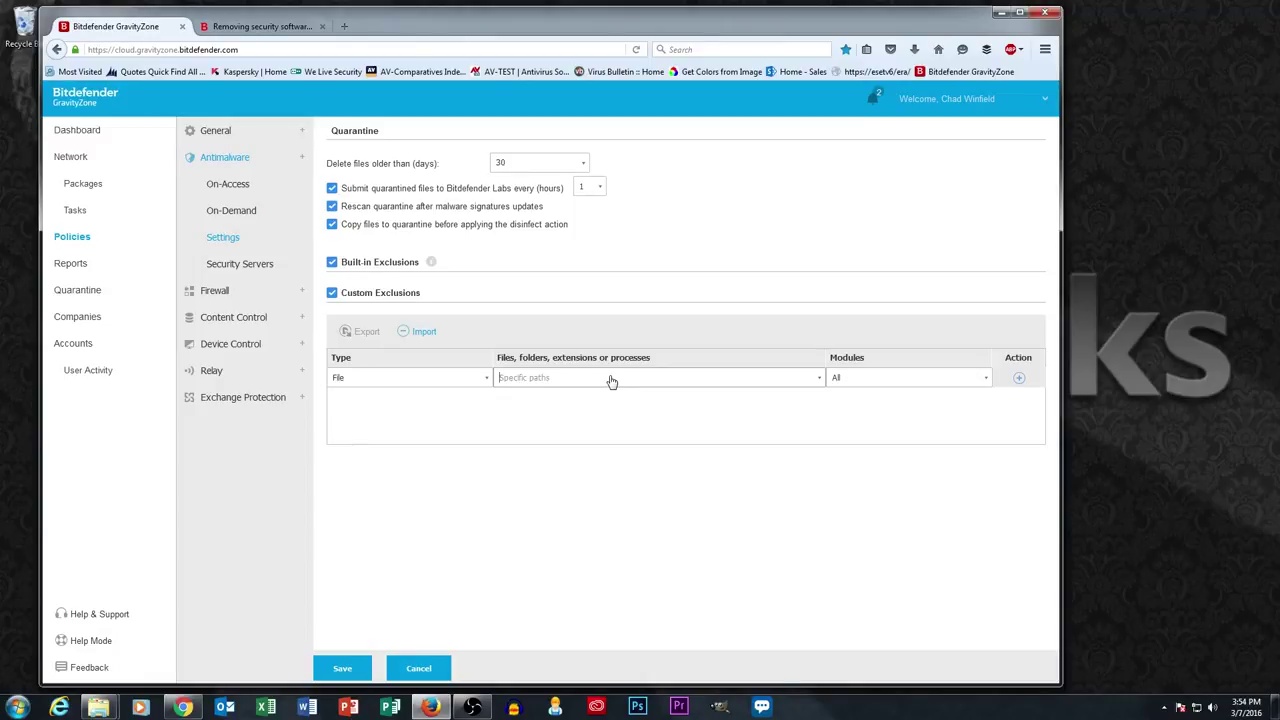
{"action": "type", "text": "c:\\quickbooks"}
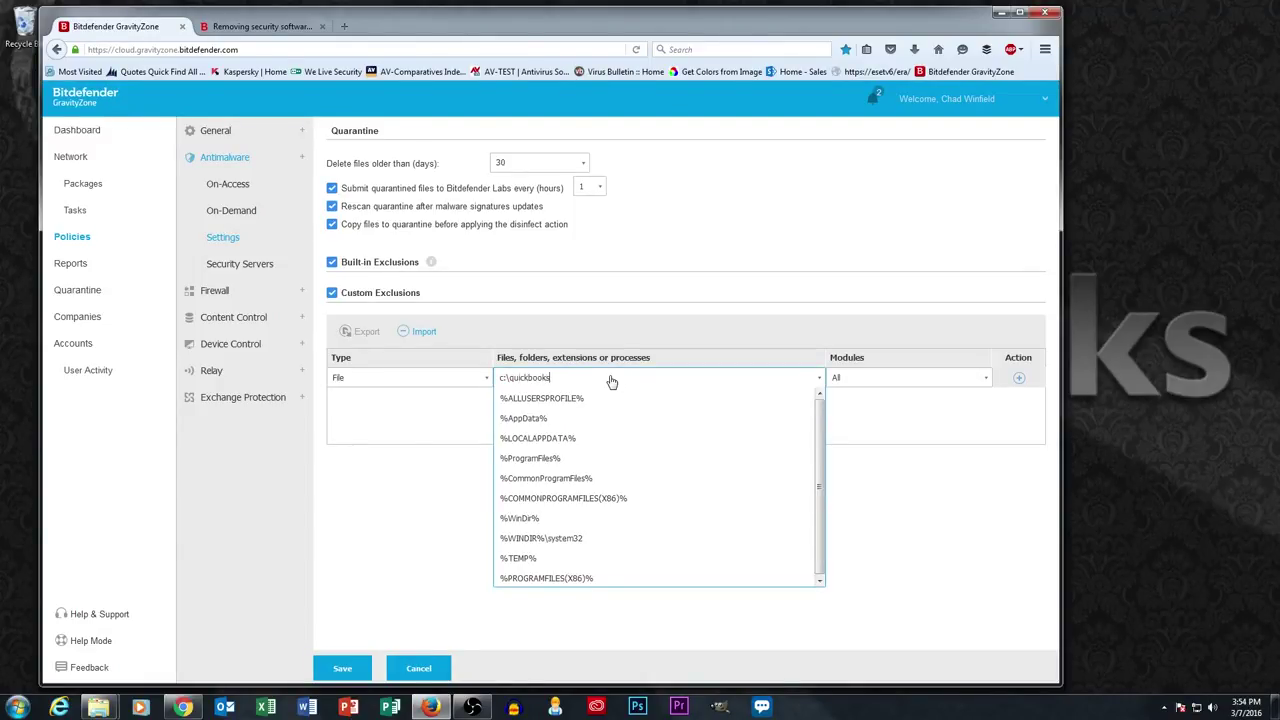
{"action": "left_click", "coordinate": [787, 328]}
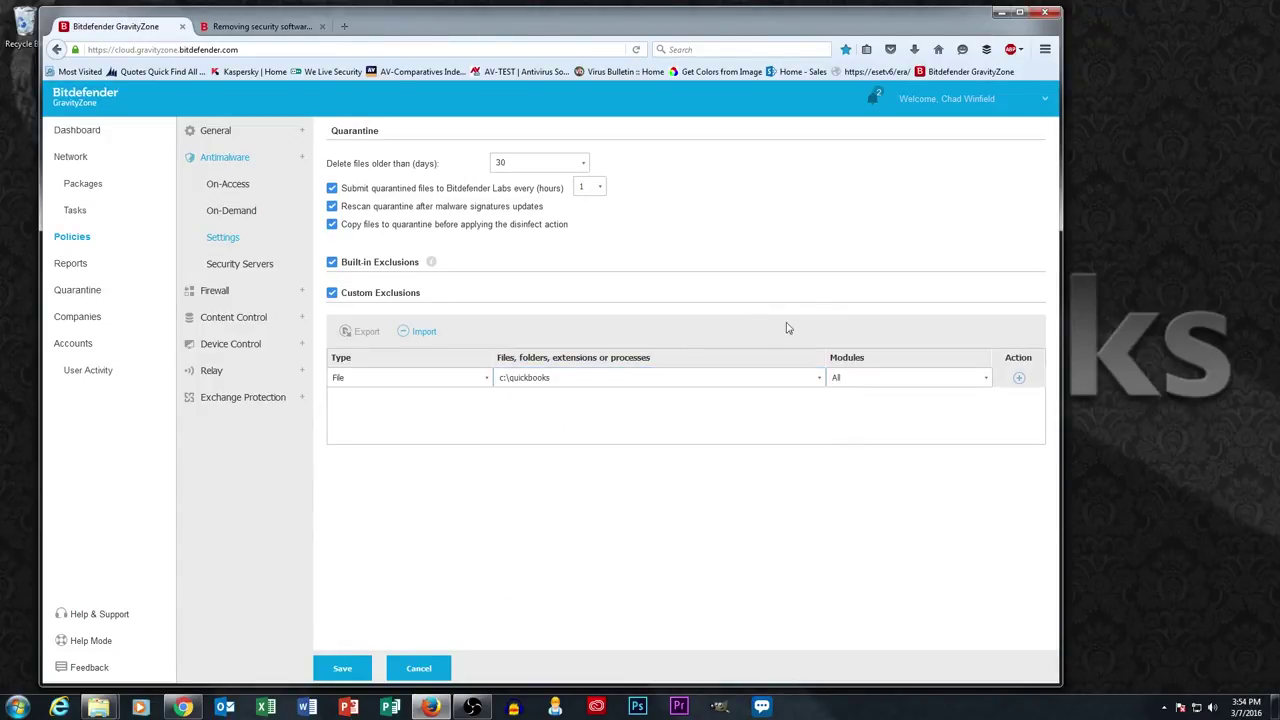
{"action": "left_click", "coordinate": [1019, 380]}
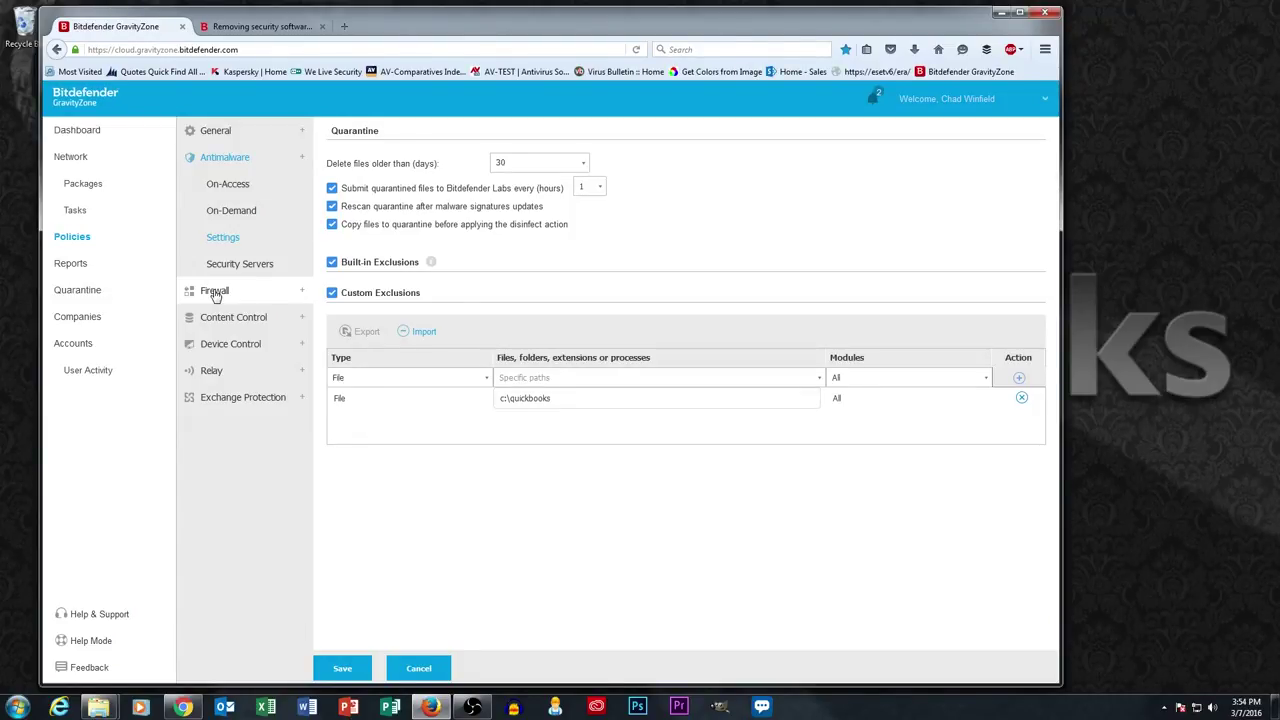
View the Firewall options and the Networks and Adapters profiles in Firewall Settings.
{"action": "left_click", "coordinate": [215, 292]}
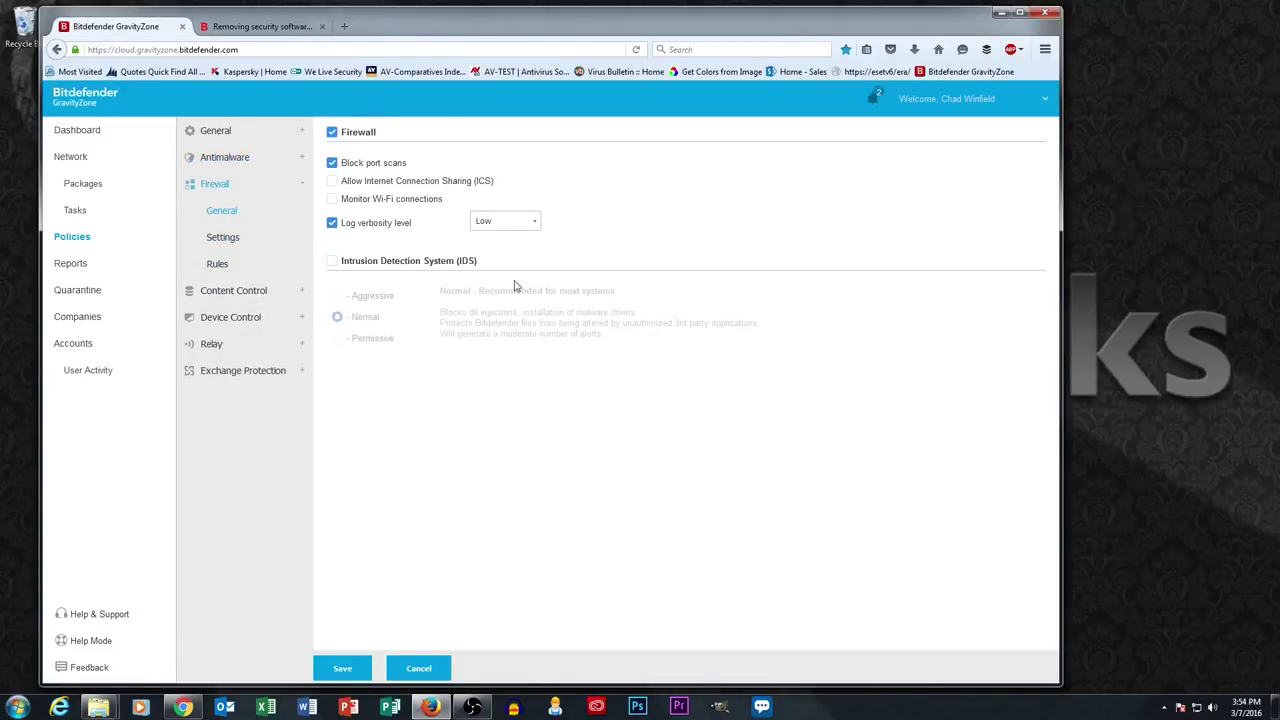
{"action": "left_click", "coordinate": [229, 242]}
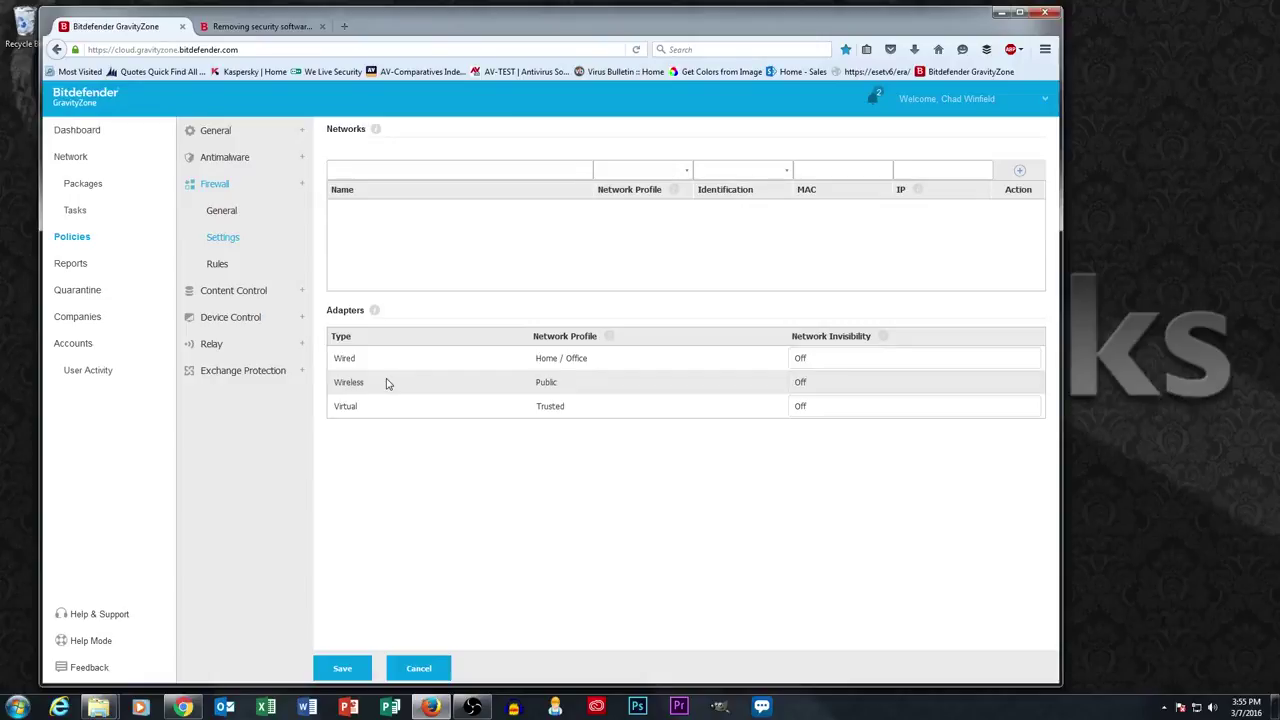
Check Web Access Control under Content Control > Web and open its schedule Settings.
{"action": "left_click", "coordinate": [208, 290]}
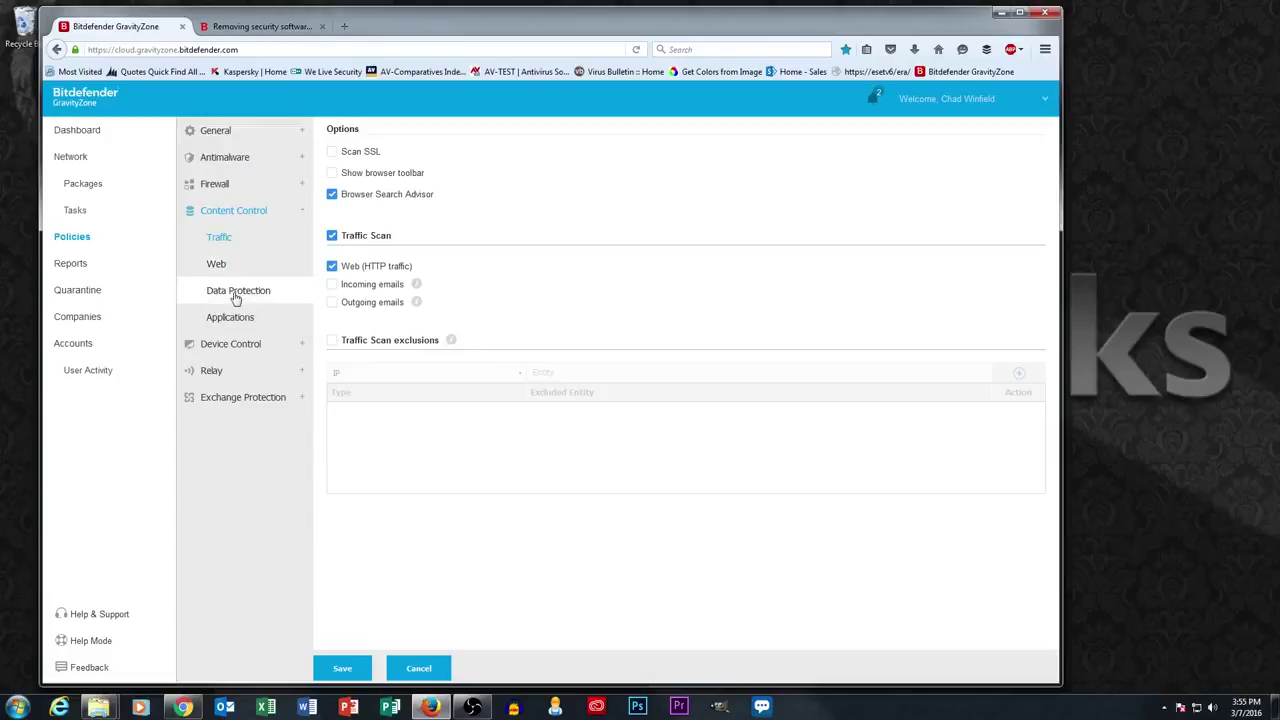
{"action": "left_click", "coordinate": [216, 265]}
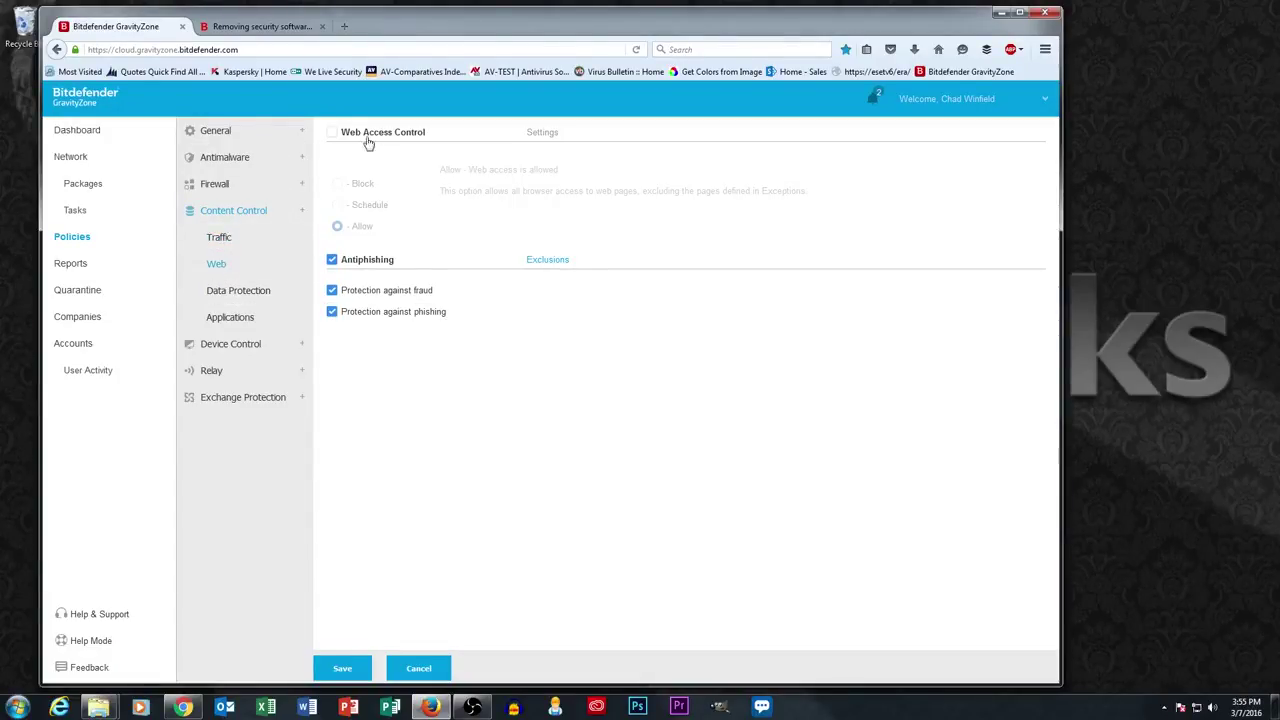
{"action": "left_click", "coordinate": [331, 133]}
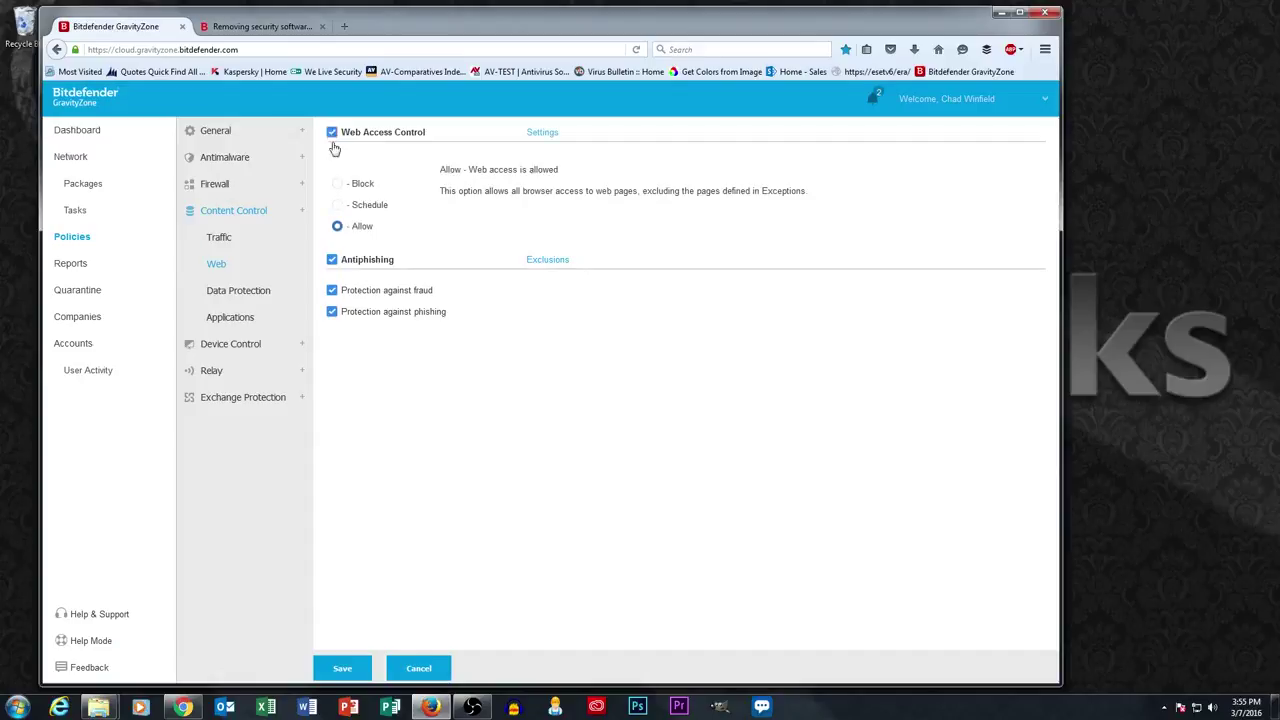
{"action": "left_click", "coordinate": [541, 133]}
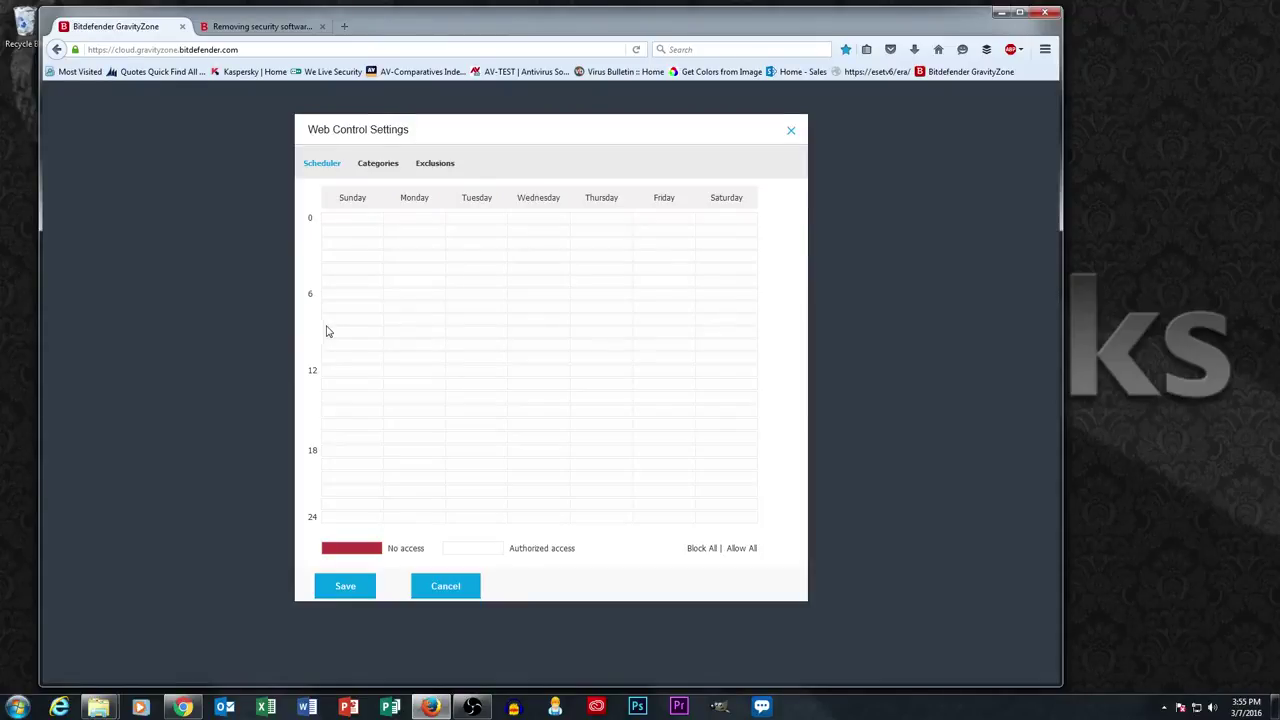
Turn on the Web Categories Filter with custom web rules and set Gambling to Block.
{"action": "left_click", "coordinate": [381, 173]}
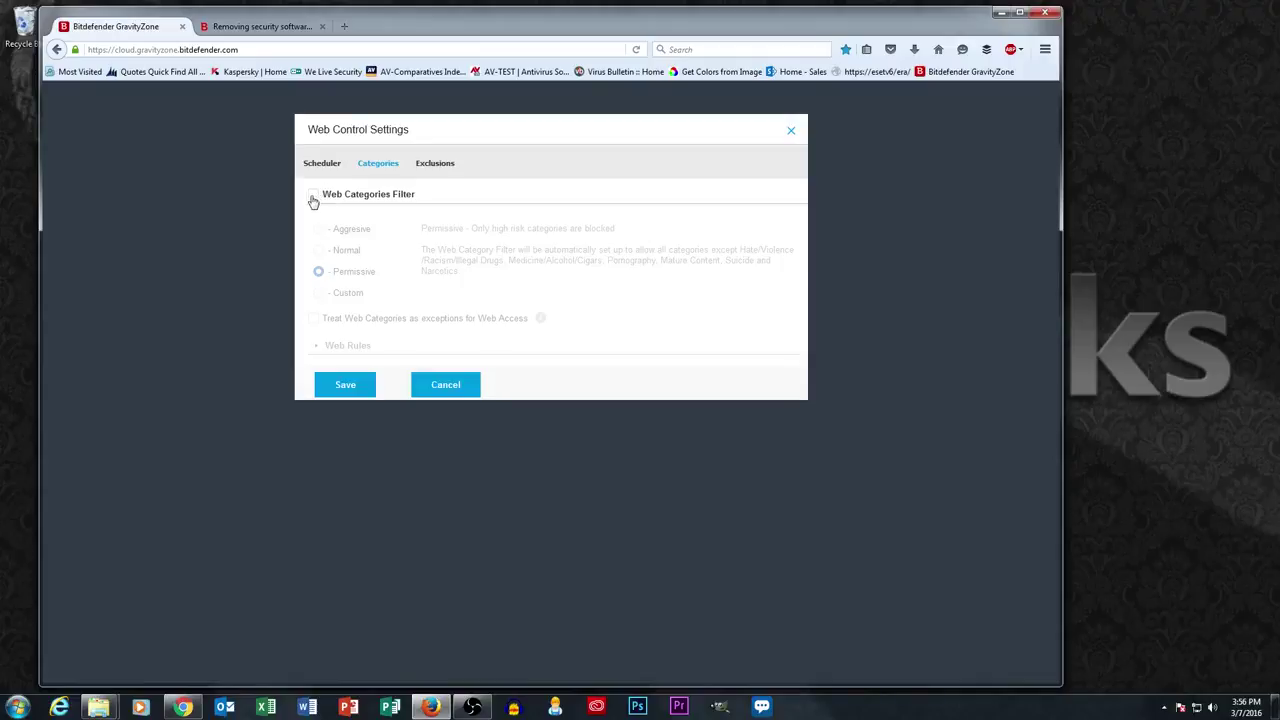
{"action": "left_click", "coordinate": [313, 196]}
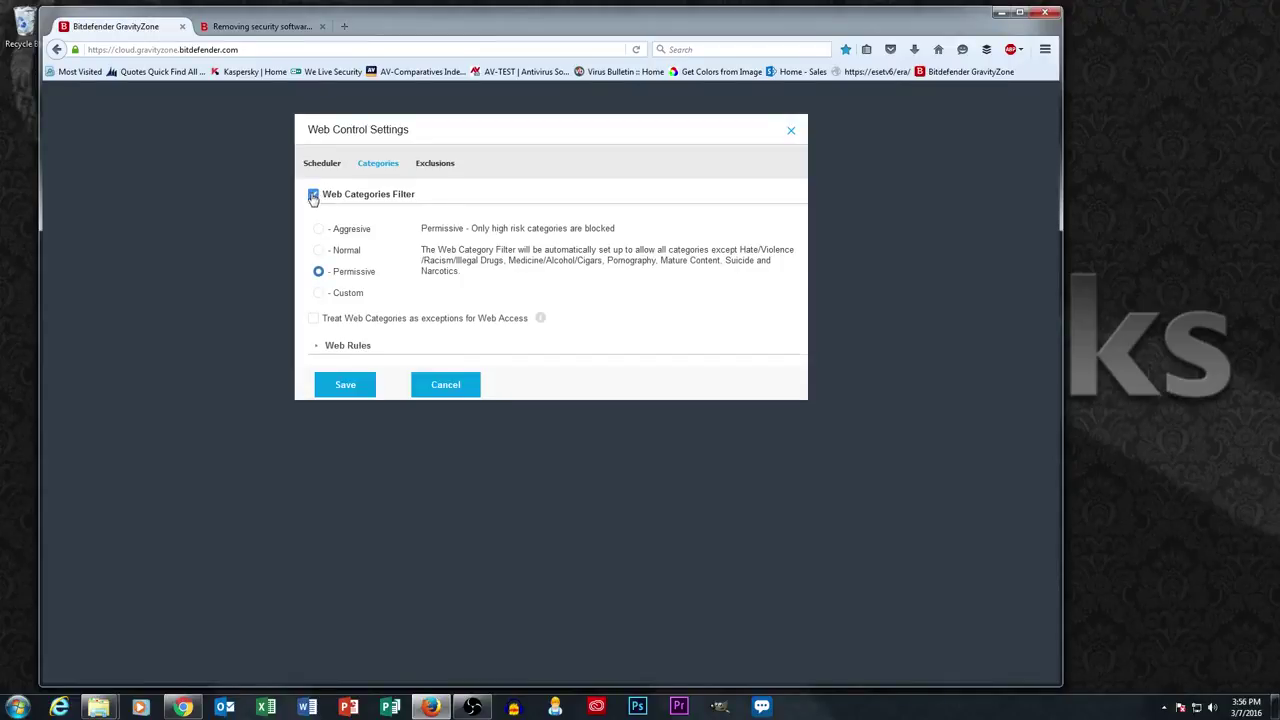
{"action": "left_click", "coordinate": [322, 349]}
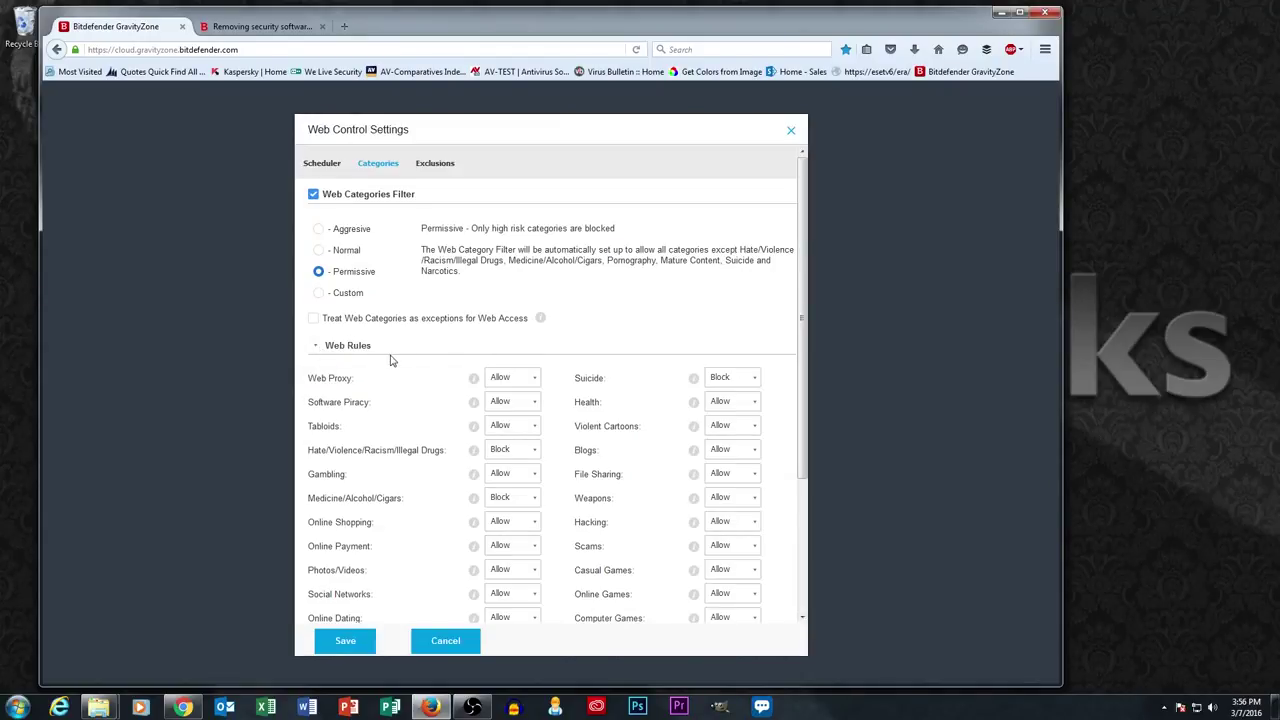
{"action": "scroll", "coordinate": [391, 358], "scroll_direction": "down", "scroll_amount": 1}
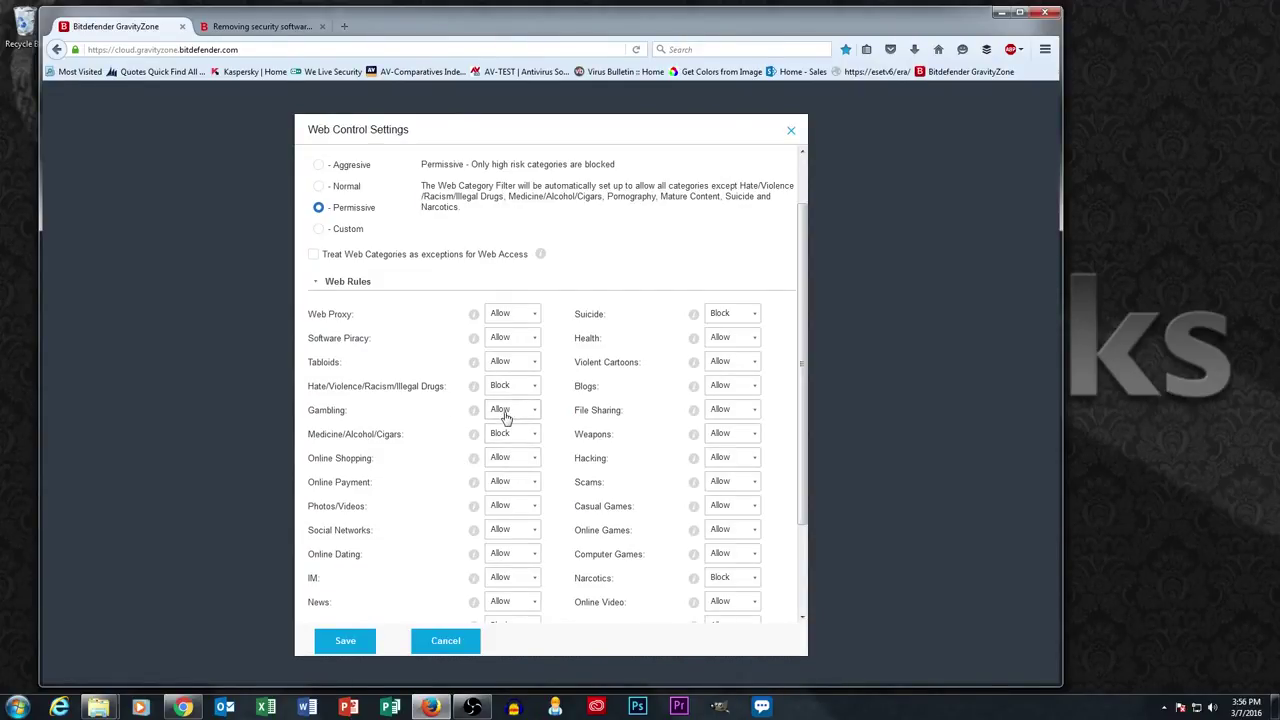
{"action": "left_click", "coordinate": [527, 413]}
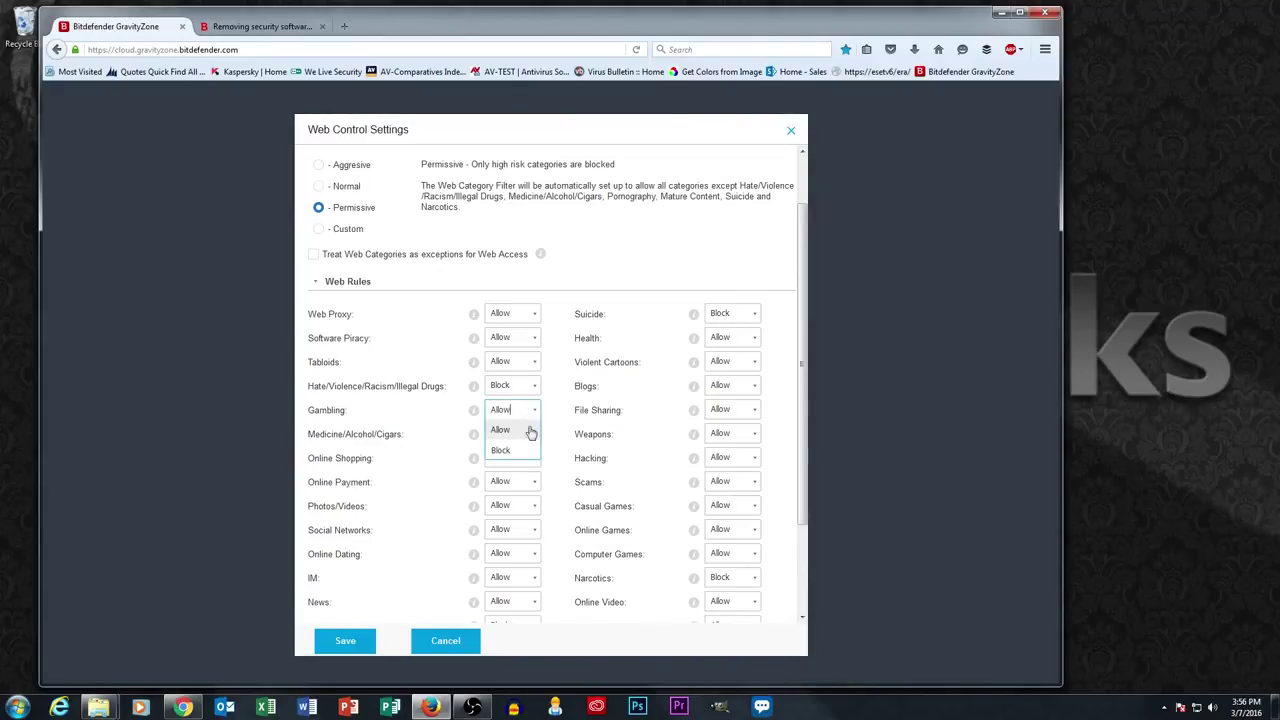
{"action": "left_click", "coordinate": [501, 452]}
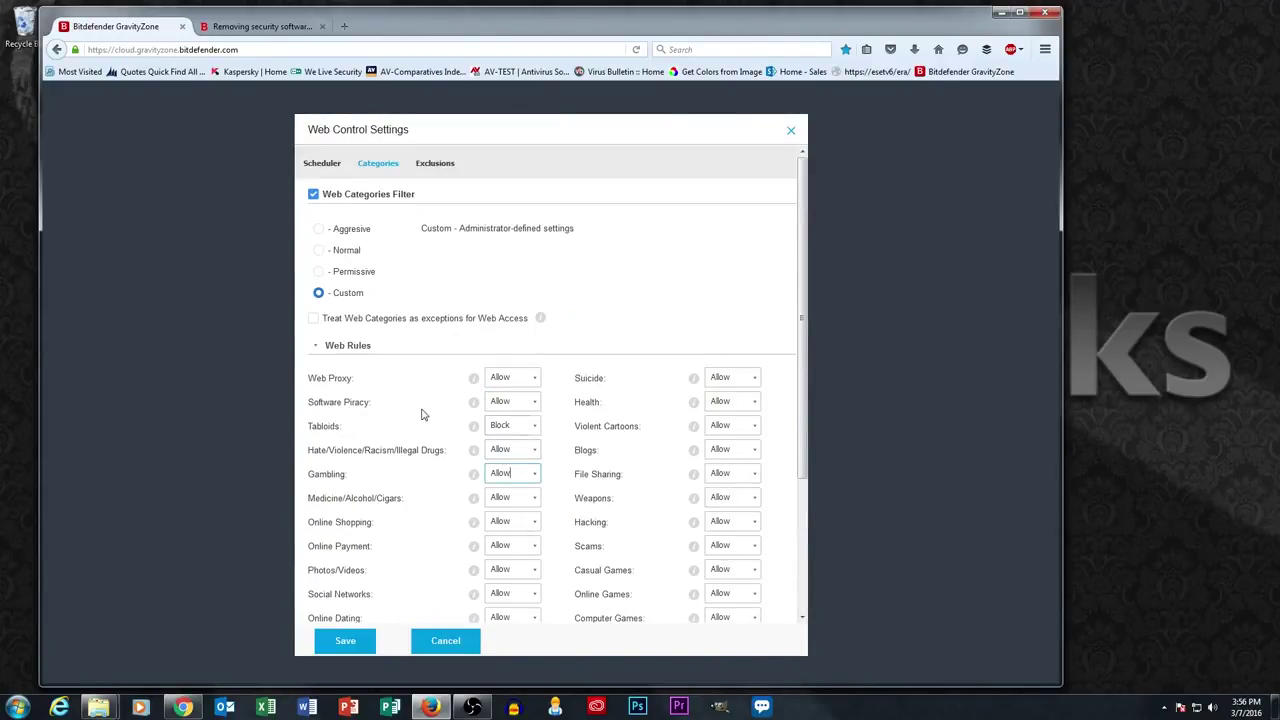
{"action": "left_click", "coordinate": [520, 474]}
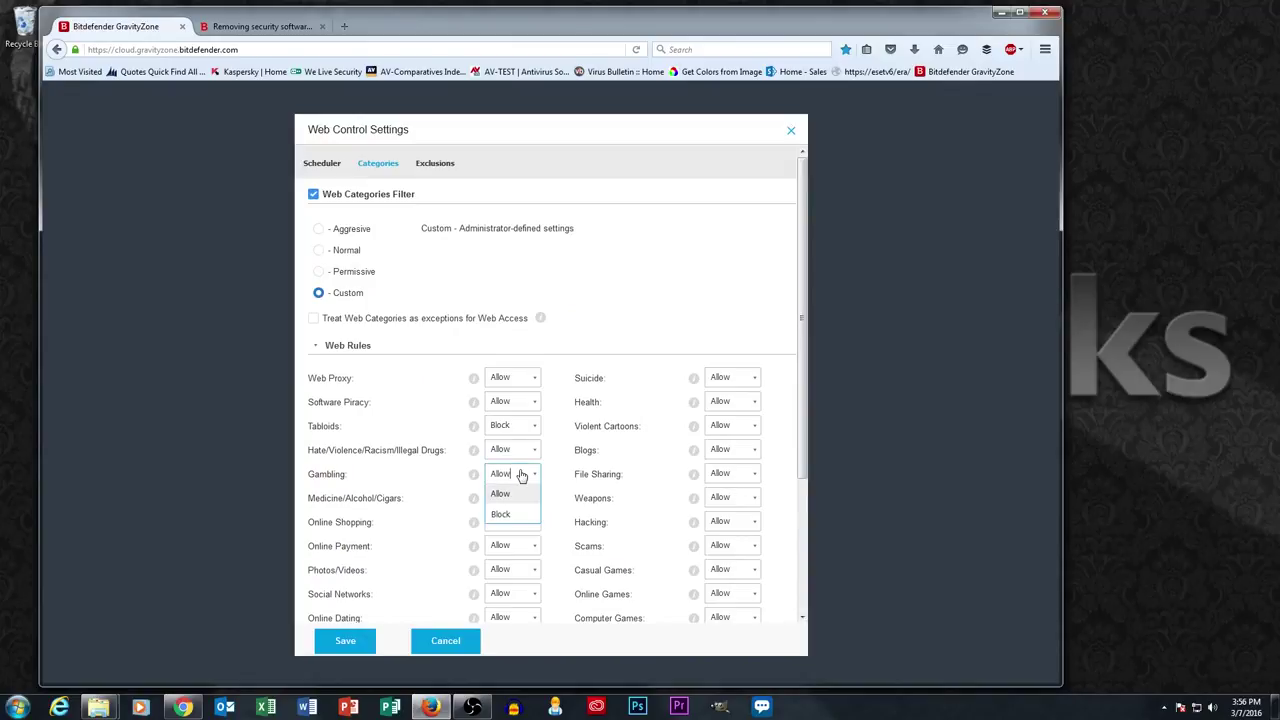
{"action": "left_click", "coordinate": [502, 514]}
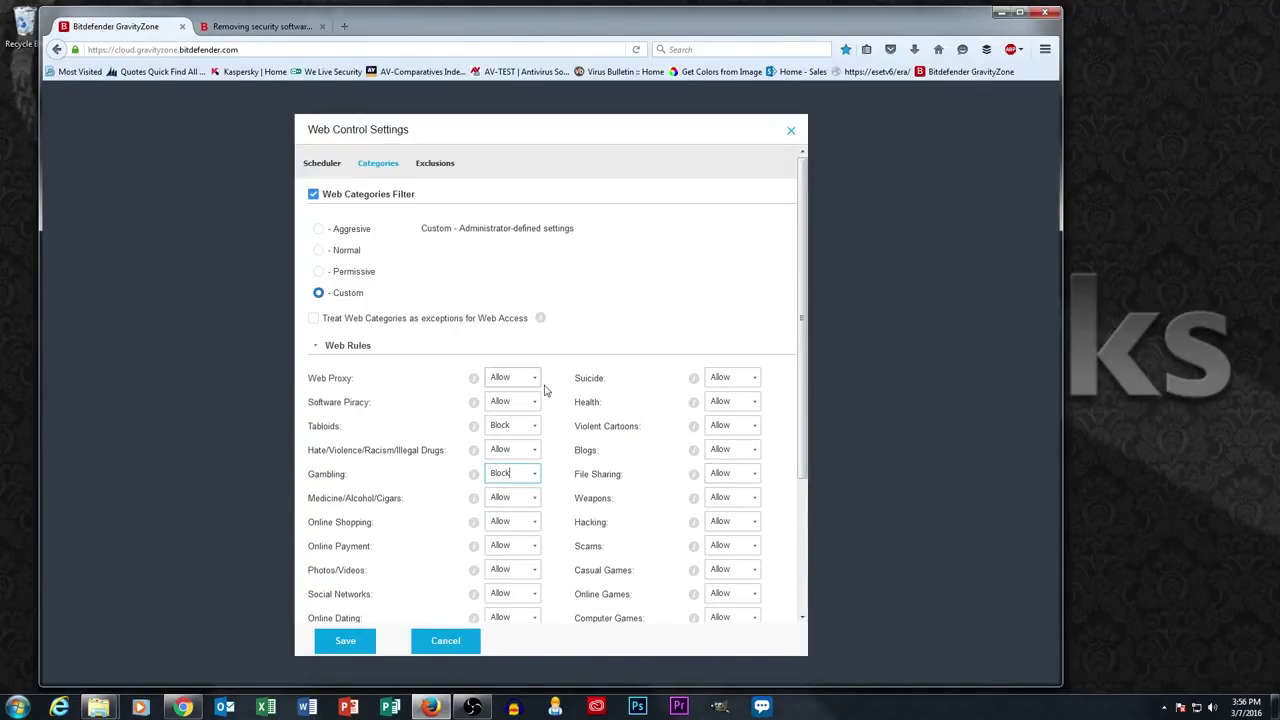
{"action": "left_click_drag", "start_coordinate": [801, 383], "coordinate": [807, 453]}
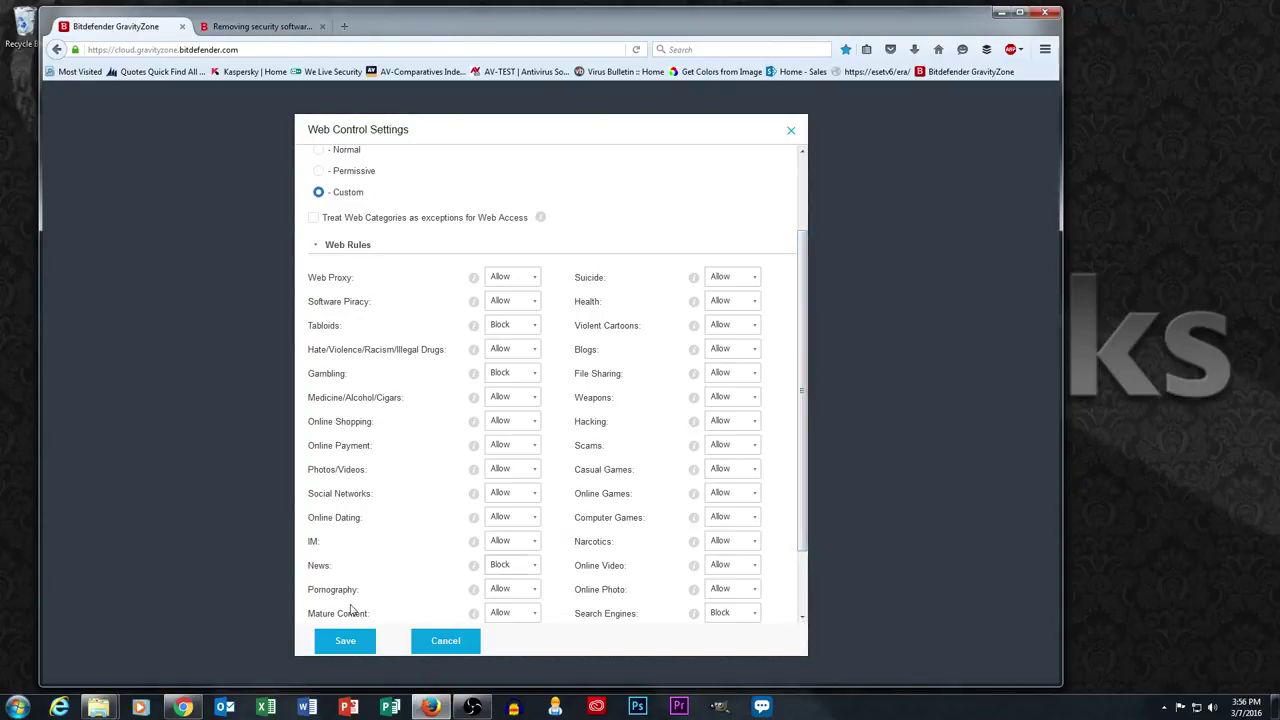
Cancel Web Control Settings, uncheck Web Access Control, and enable Device Control under Data Protection.
{"action": "left_click", "coordinate": [440, 644]}
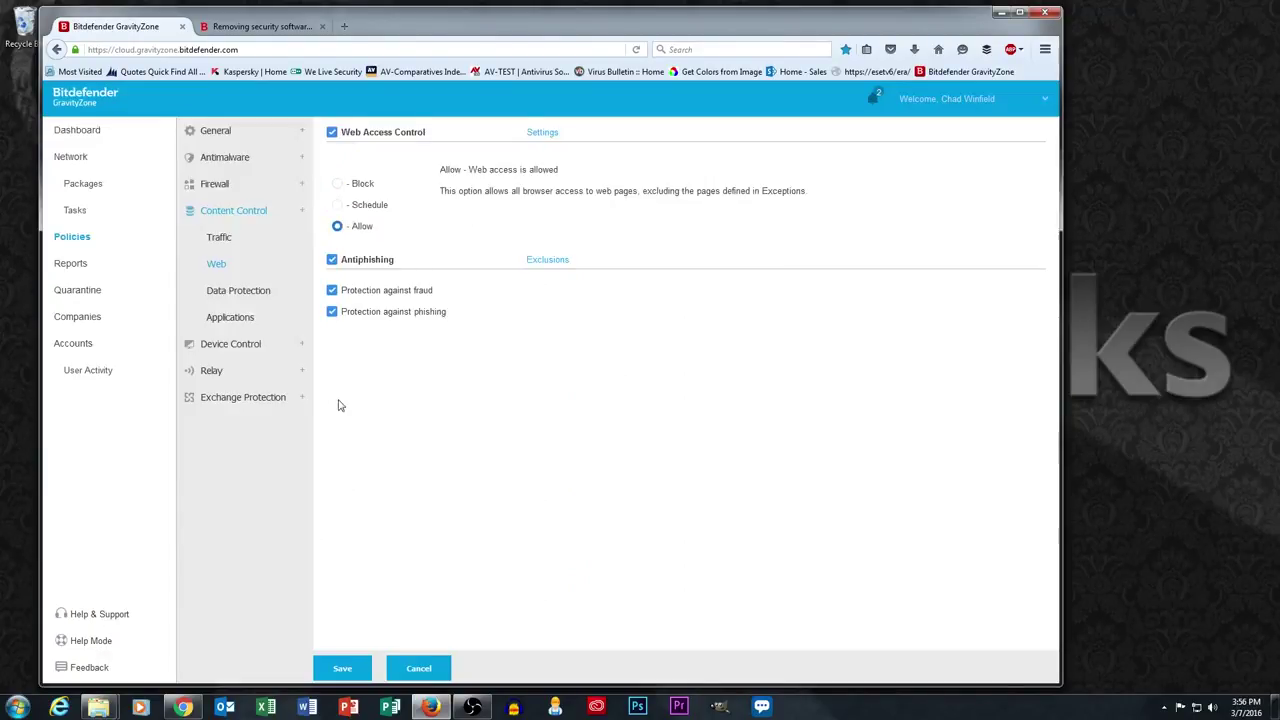
{"action": "left_click", "coordinate": [333, 133]}
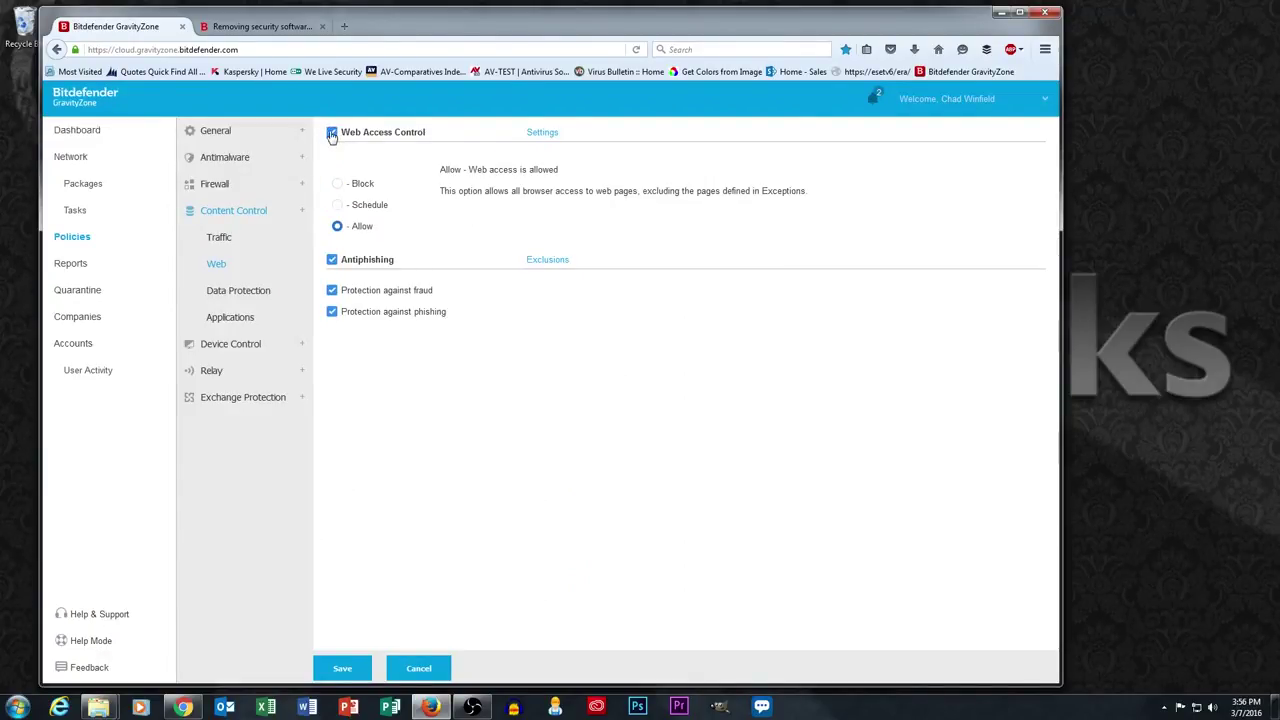
{"action": "left_click", "coordinate": [246, 291]}
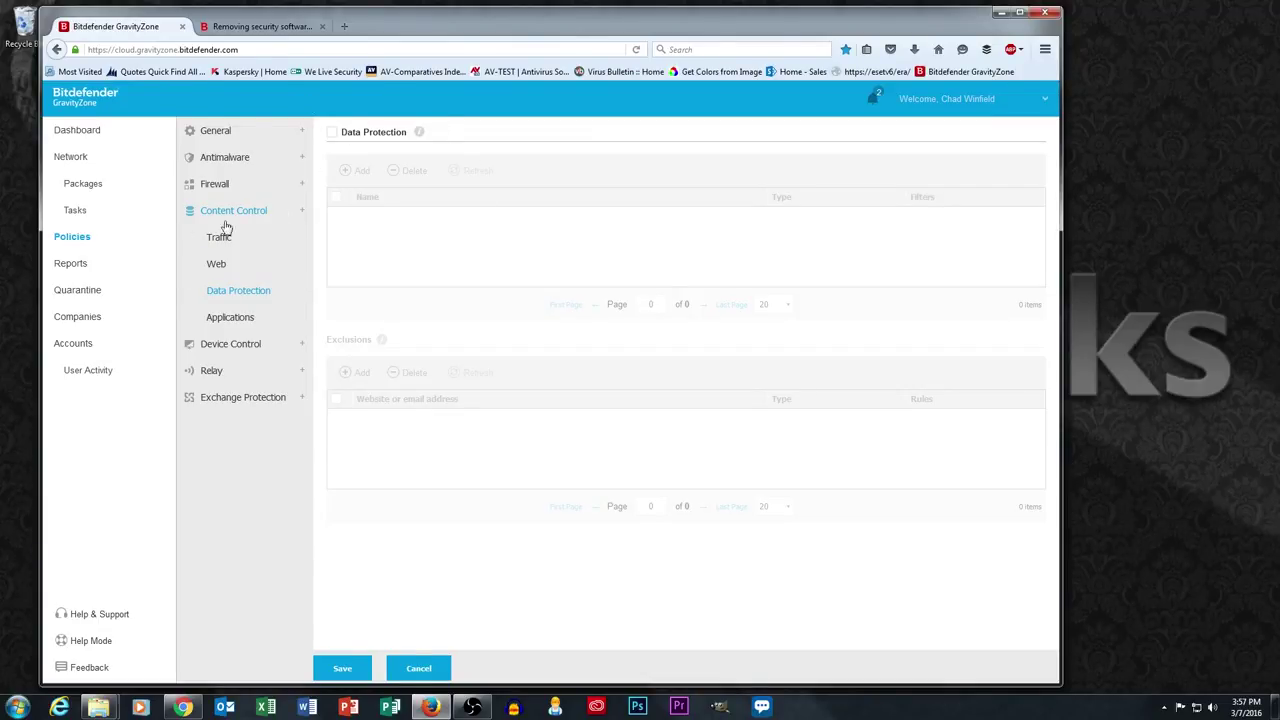
{"action": "left_click", "coordinate": [238, 346]}
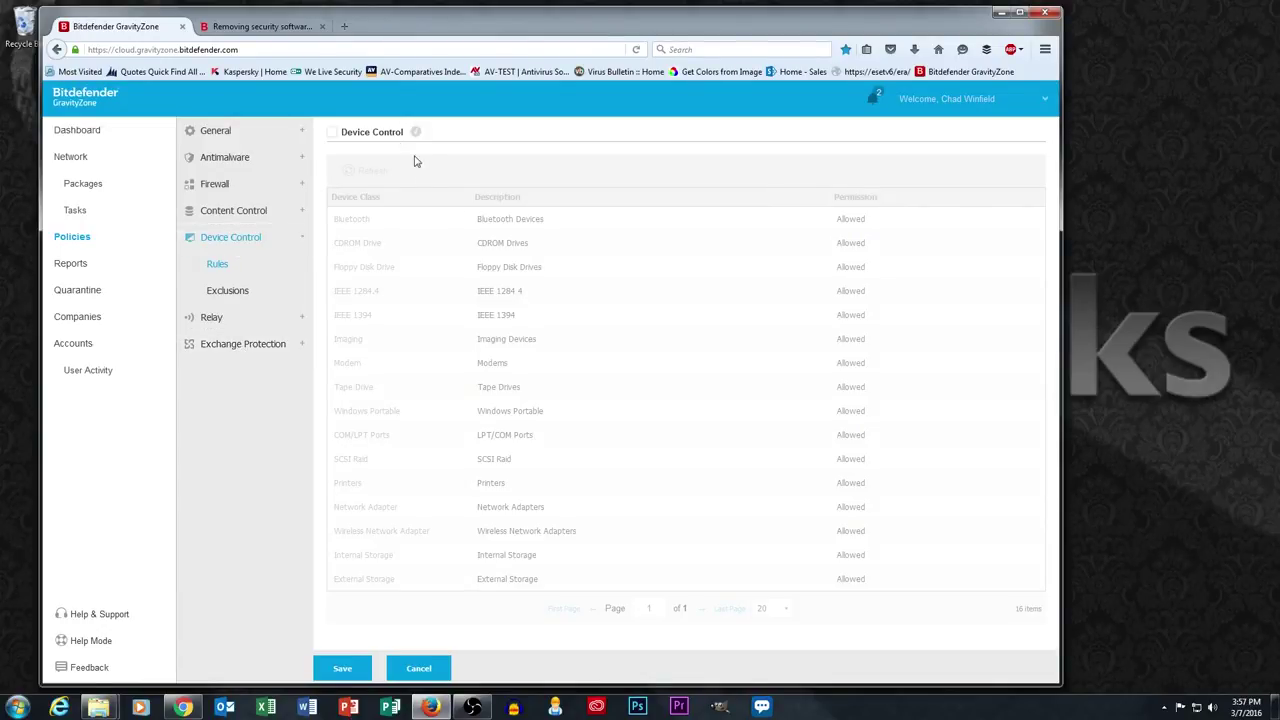
{"action": "left_click", "coordinate": [375, 137]}
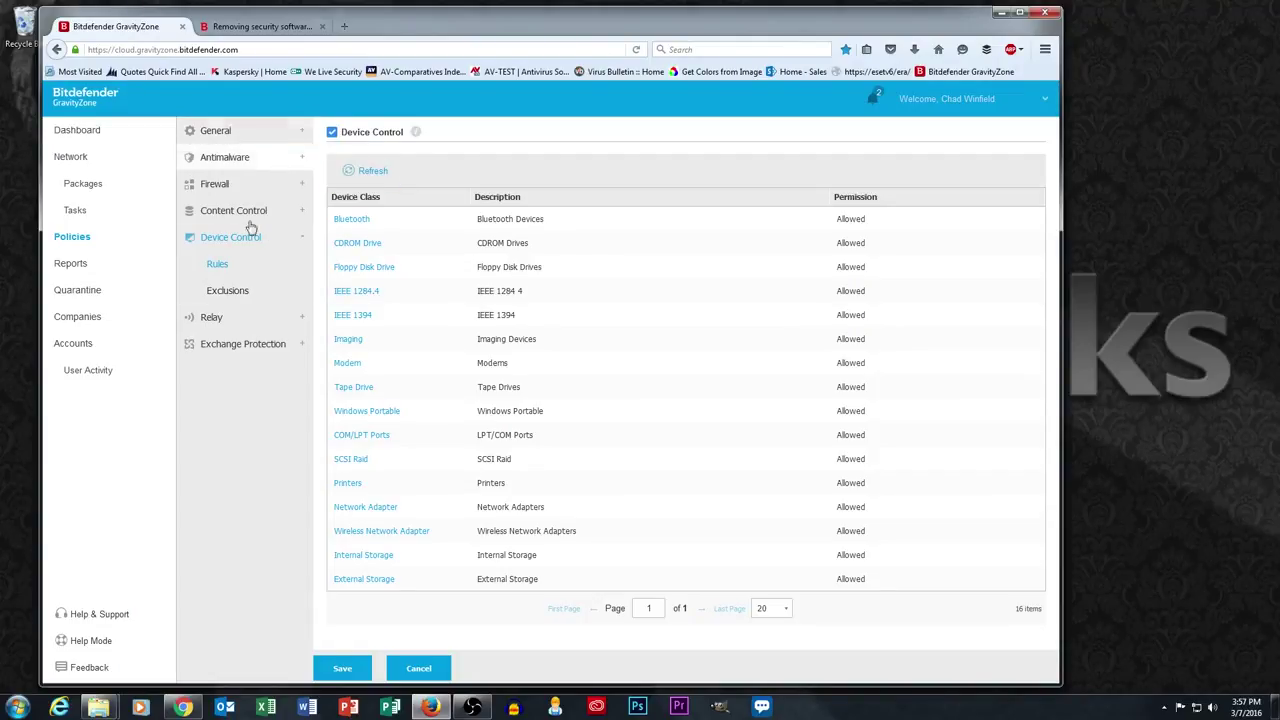
Save the policy, then open the XYZ Landscaping company under Companies in Network.
{"action": "left_click", "coordinate": [340, 678]}
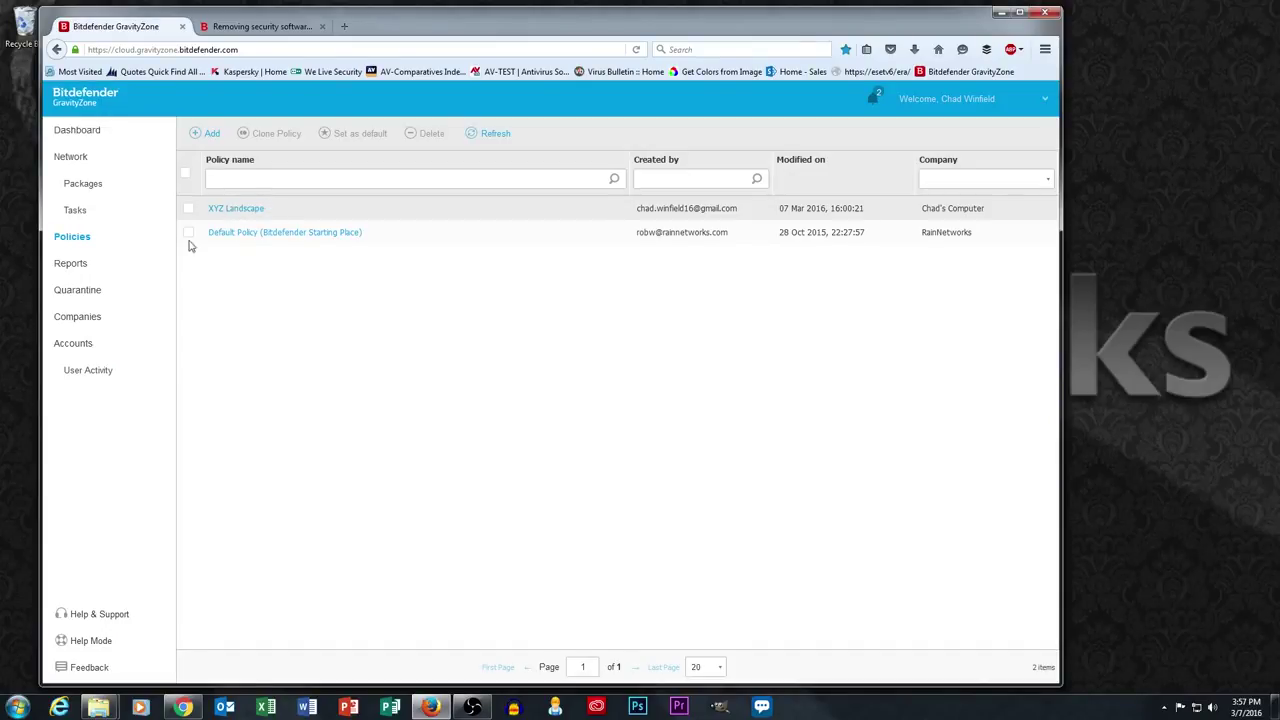
{"action": "left_click", "coordinate": [74, 158]}
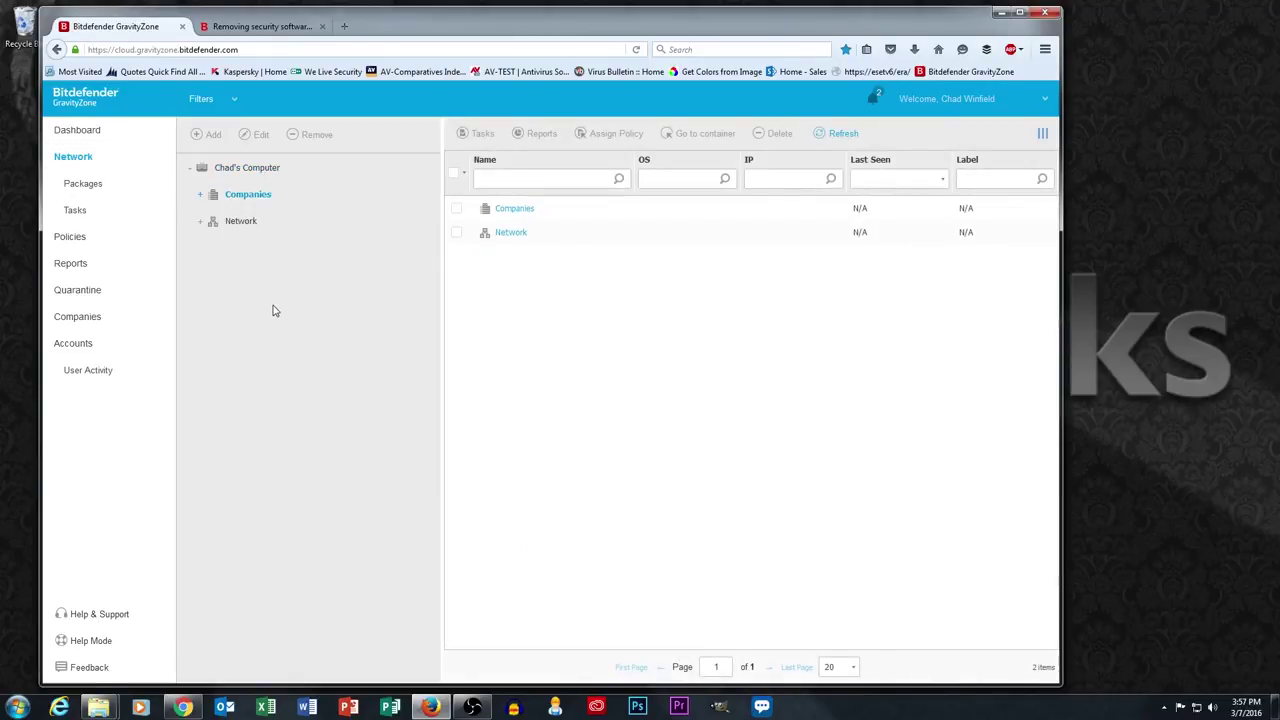
{"action": "left_click", "coordinate": [207, 198]}
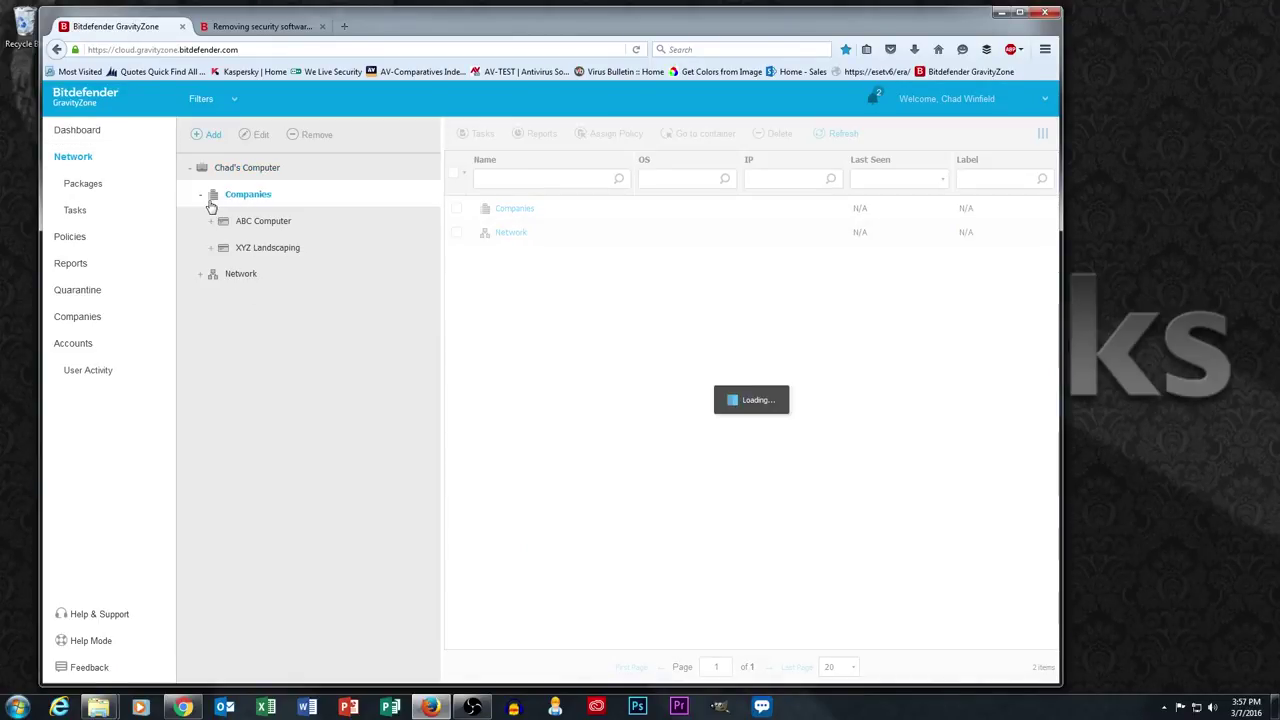
{"action": "left_click", "coordinate": [249, 251]}
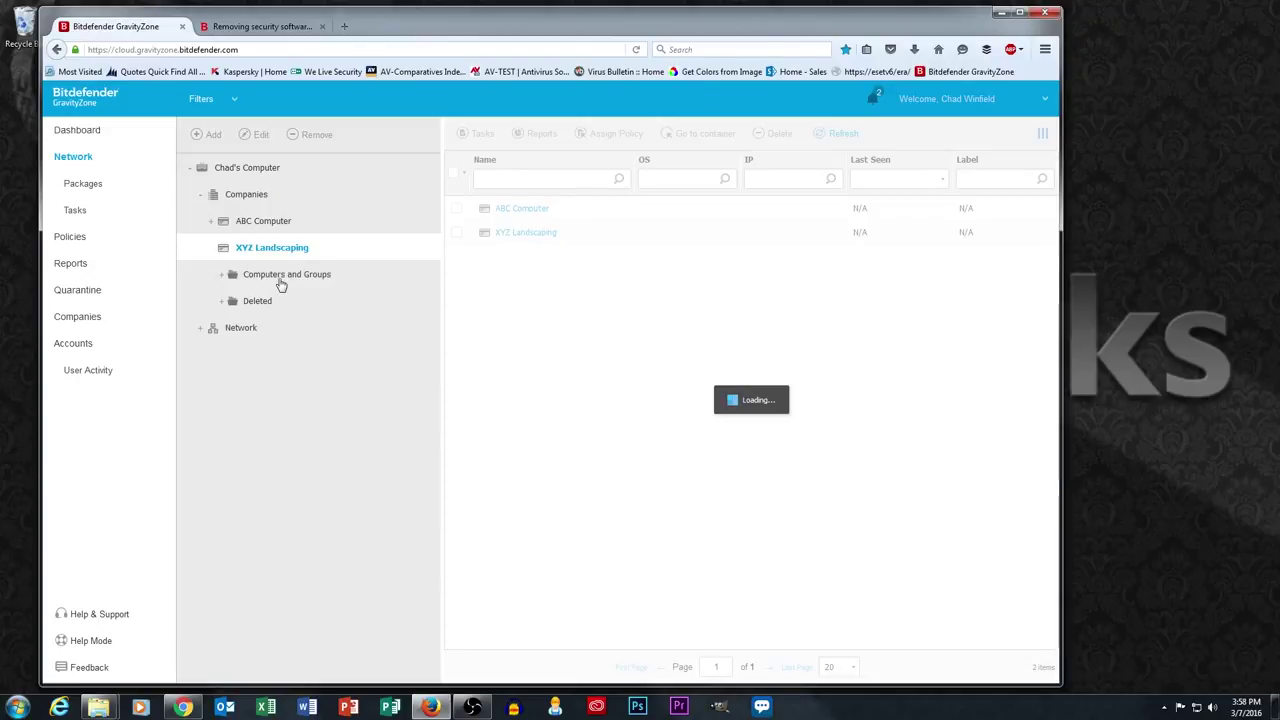
Select CHAD under XYZ Landscaping's Computers and Groups and apply the XYZ Landscape policy template.
{"action": "left_click", "coordinate": [281, 282]}
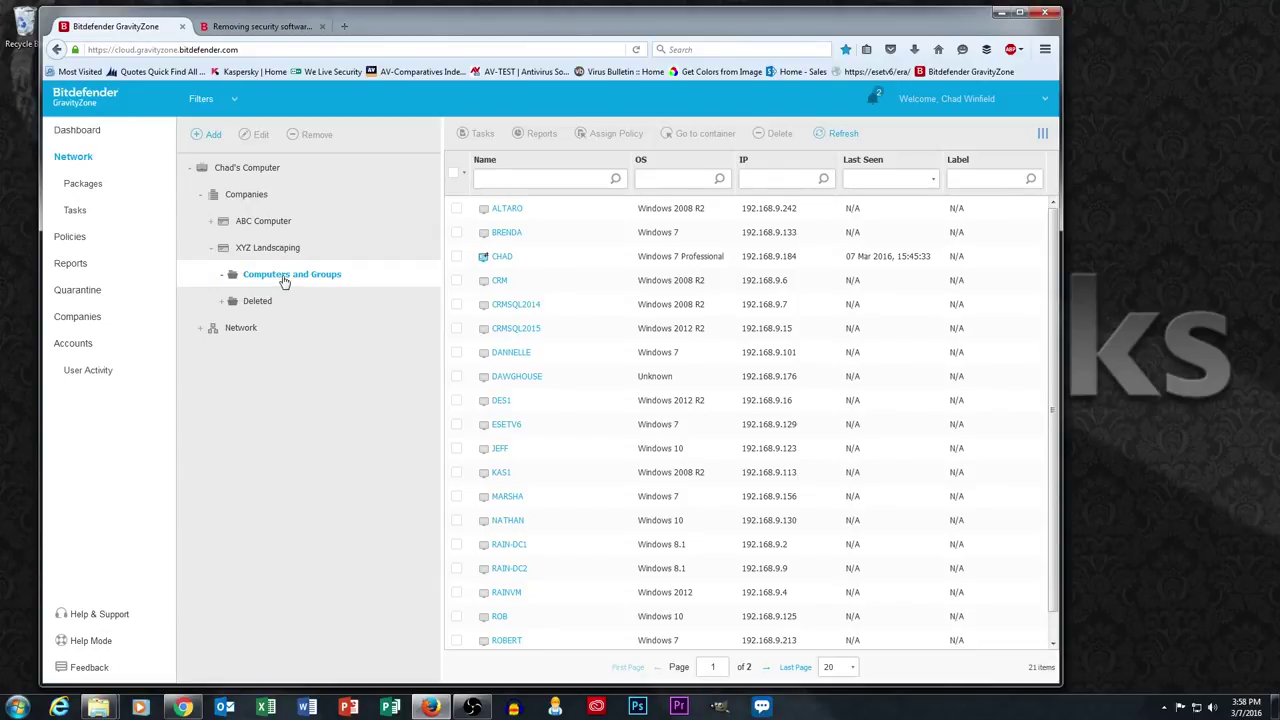
{"action": "right_click", "coordinate": [283, 278]}
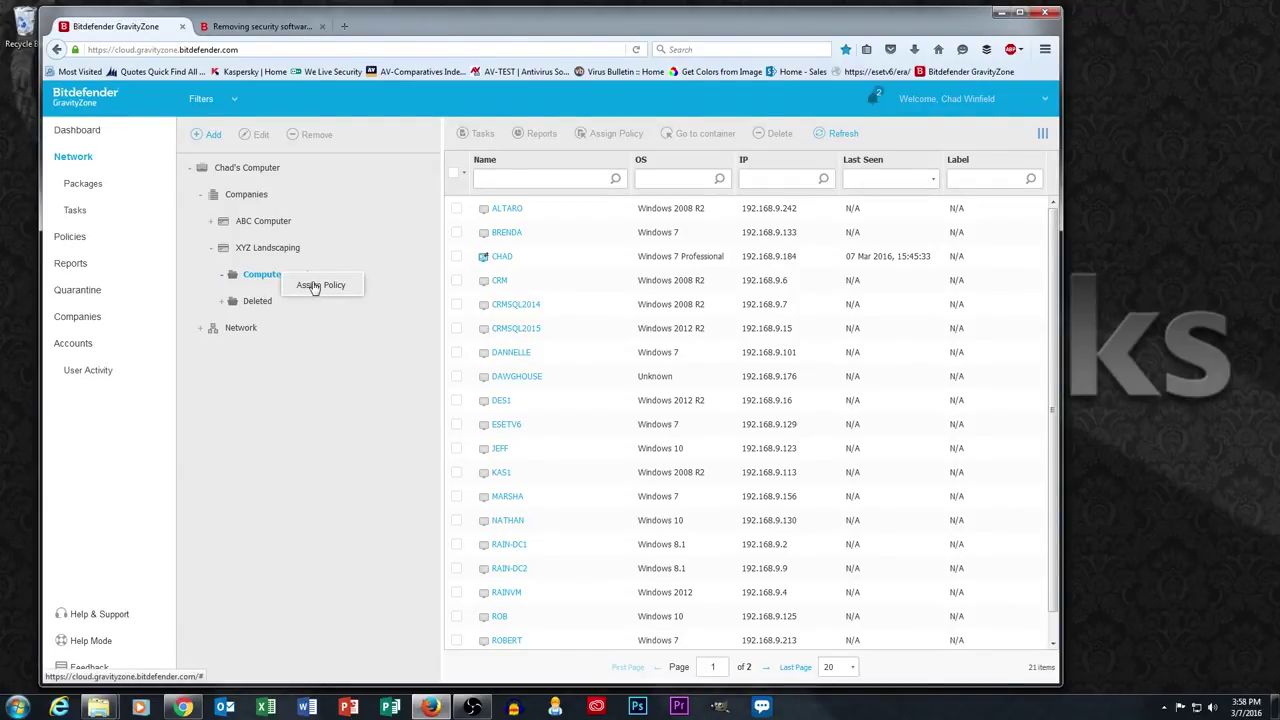
{"action": "left_click", "coordinate": [456, 258]}
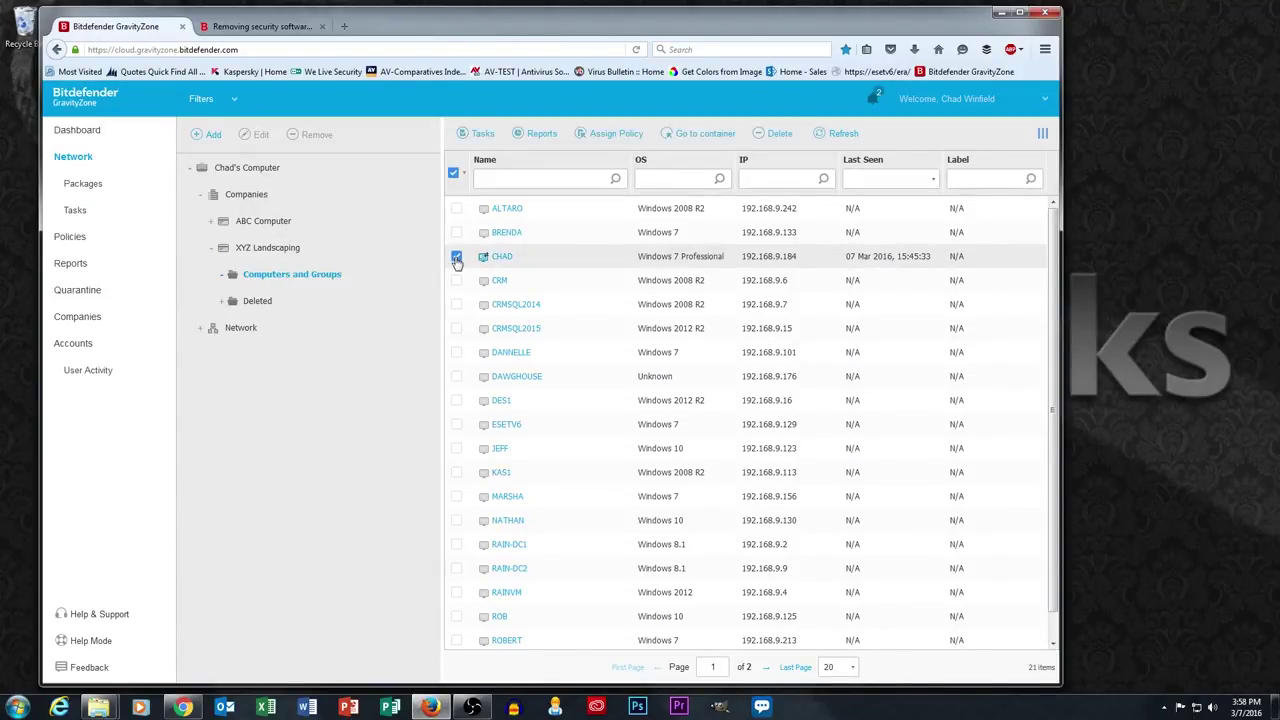
{"action": "left_click", "coordinate": [606, 140]}
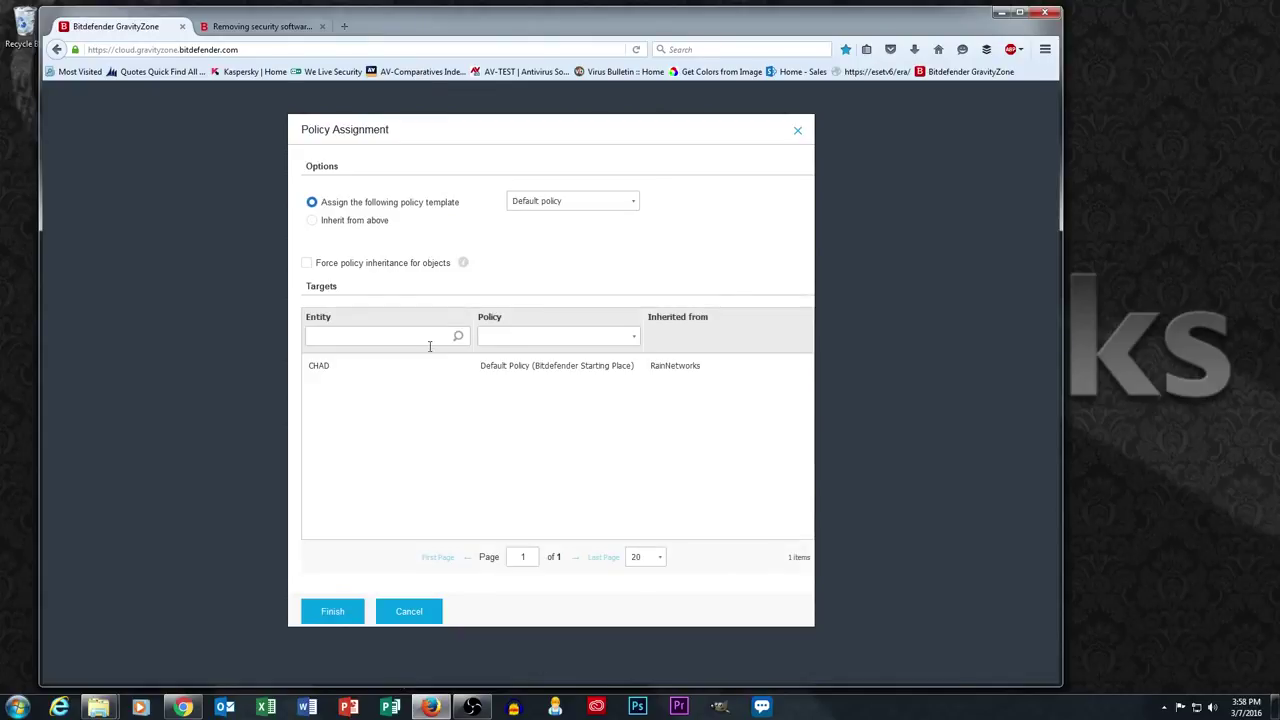
{"action": "left_click", "coordinate": [631, 203]}
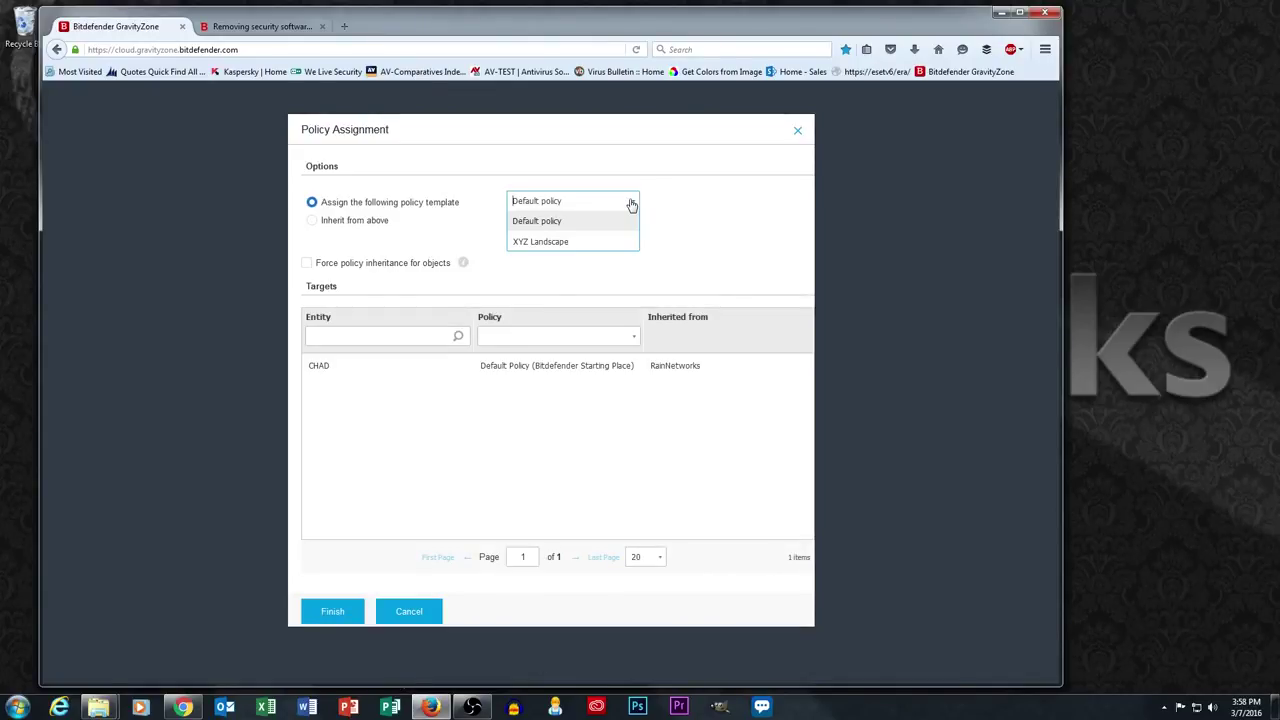
{"action": "left_click", "coordinate": [537, 242]}
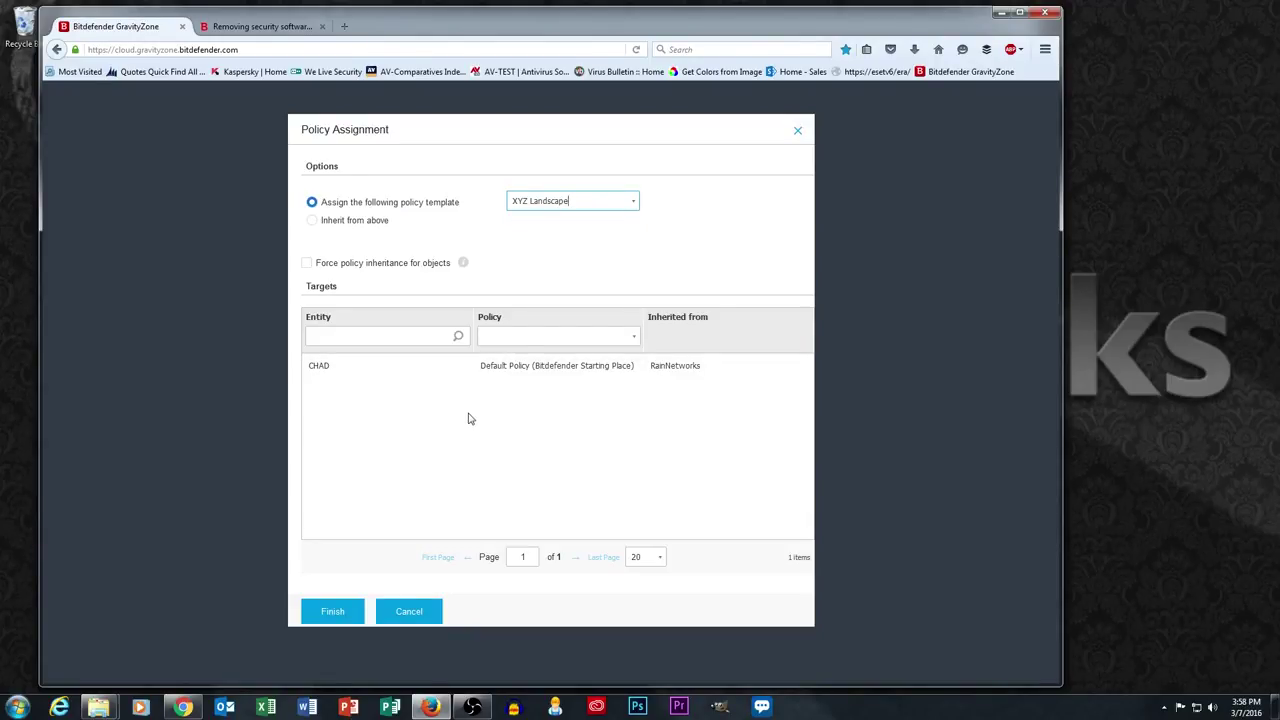
{"action": "left_click", "coordinate": [337, 610]}
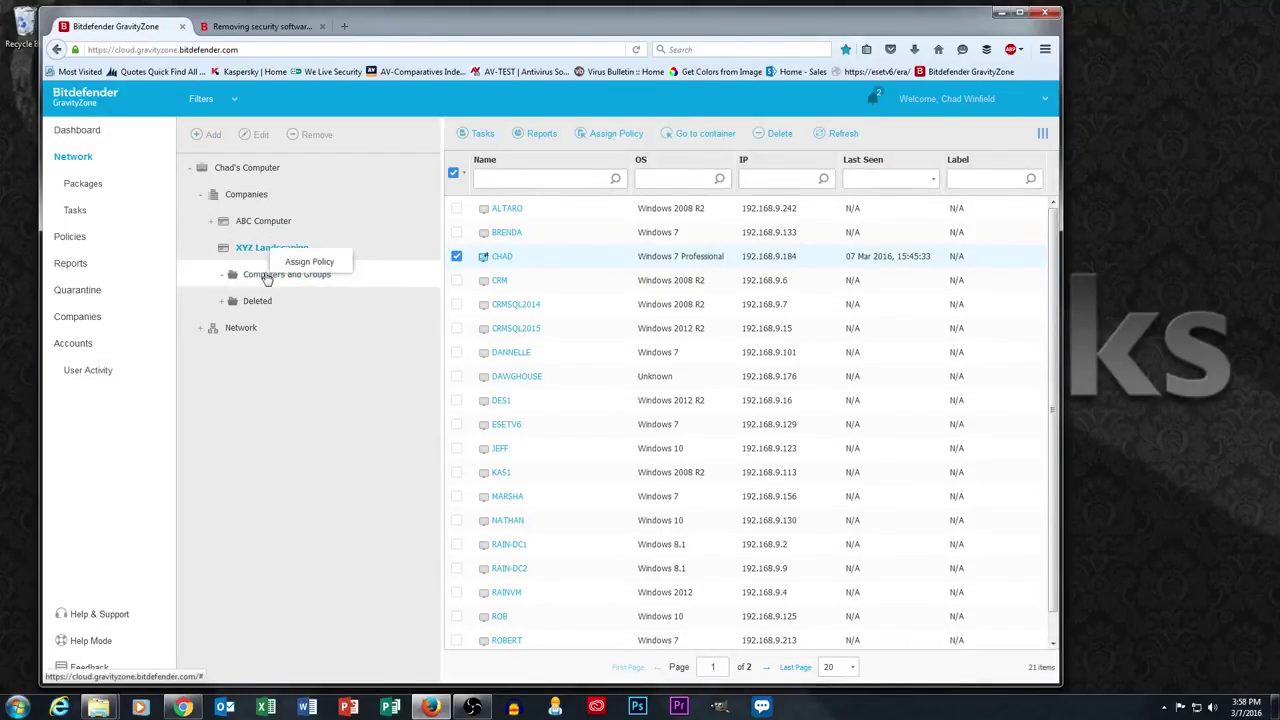
{"action": "left_click", "coordinate": [272, 221]}
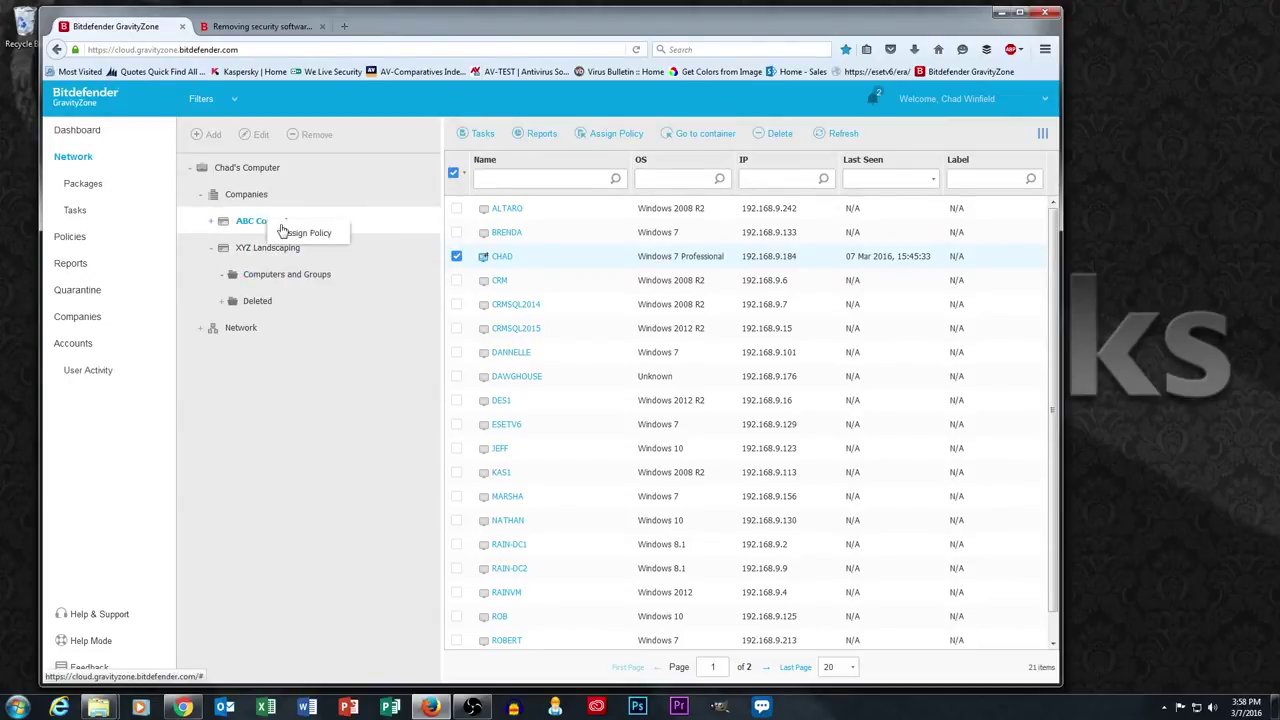
{"action": "left_click", "coordinate": [255, 252]}
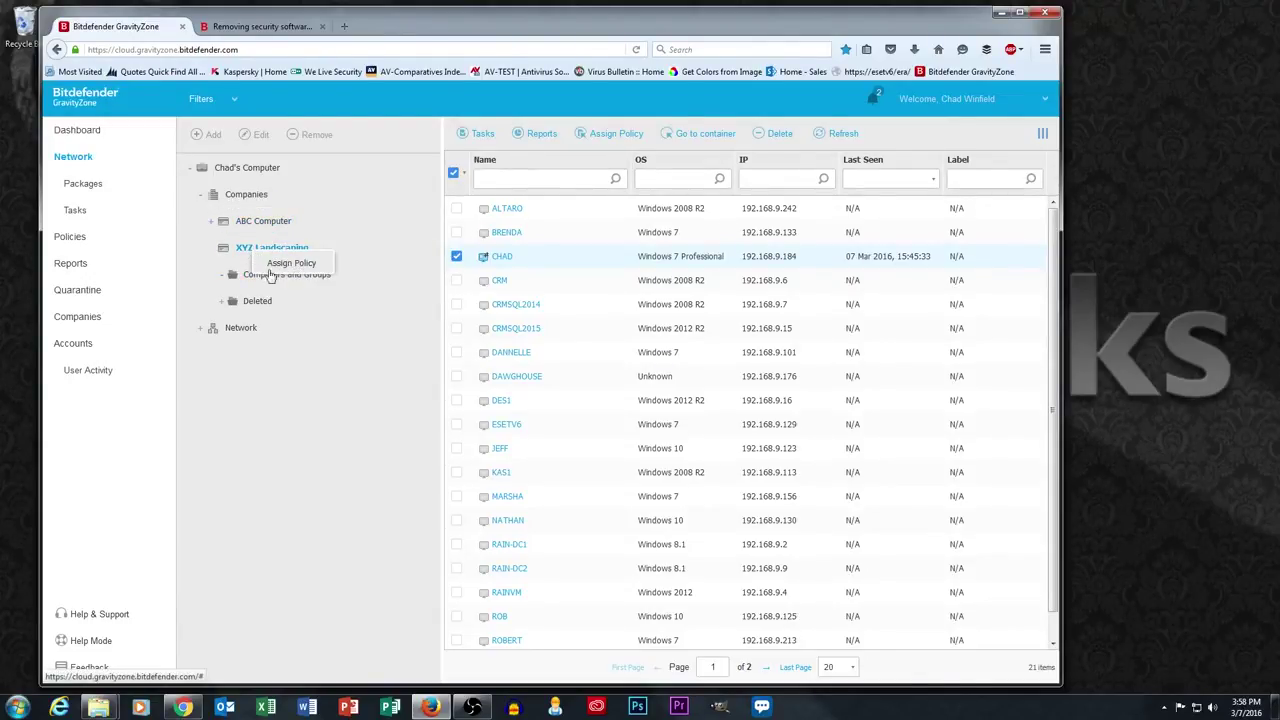